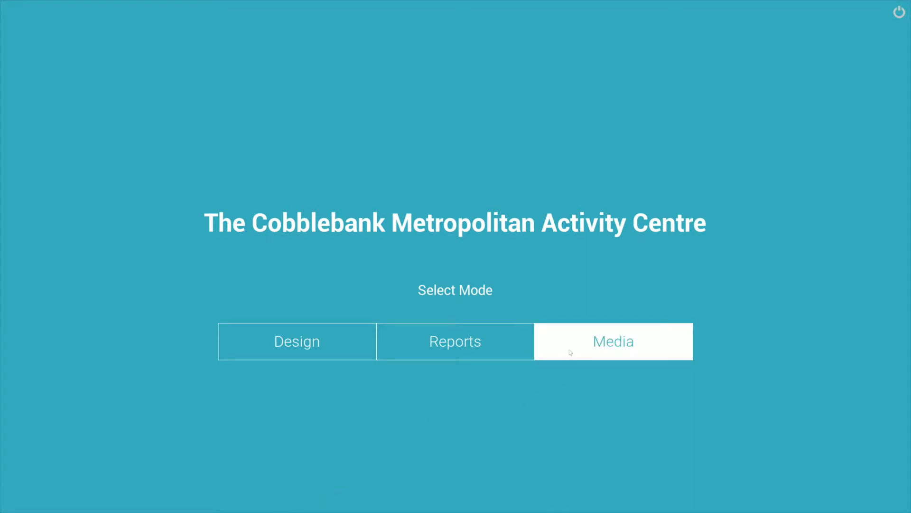
Step: Play the project presentation video, skip ahead past 1:11, then close it
click(571, 353)
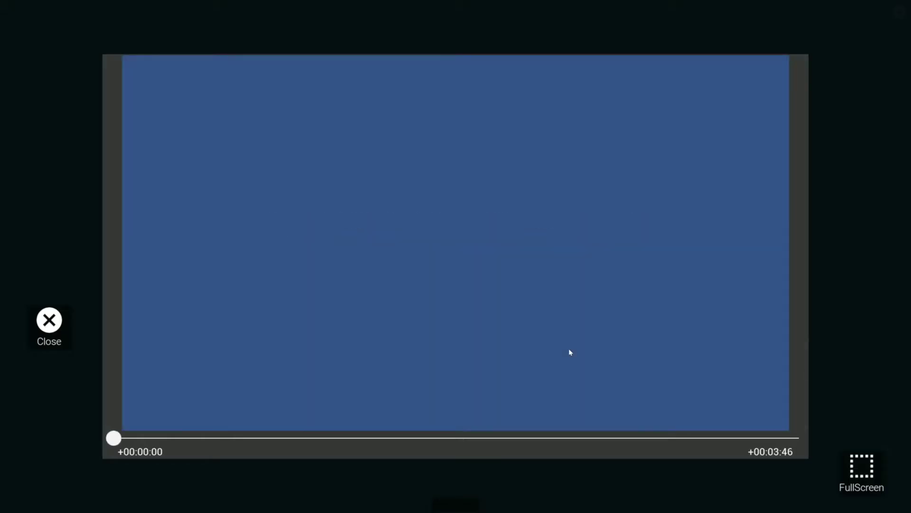
click(328, 443)
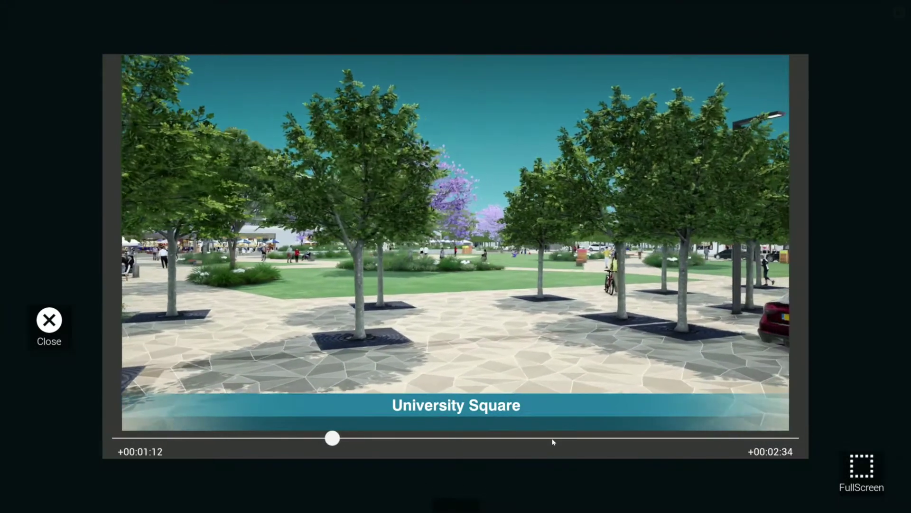
click(552, 439)
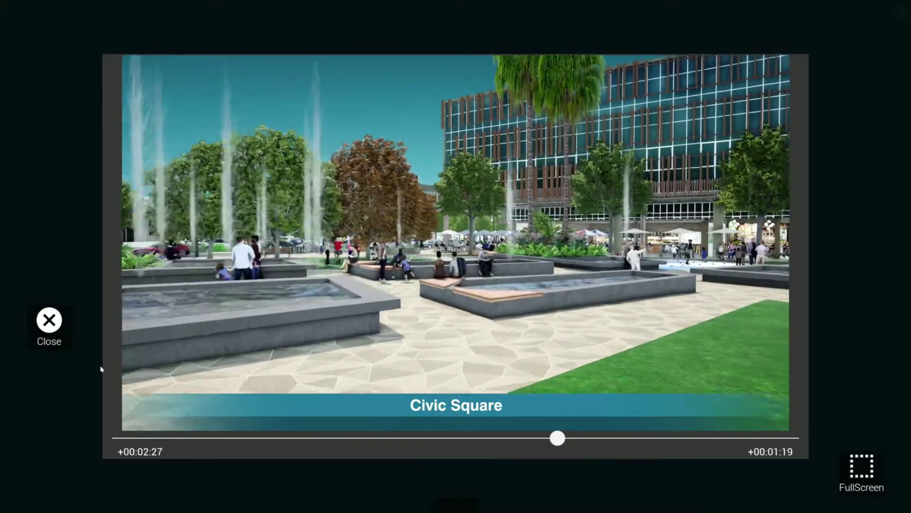
click(55, 326)
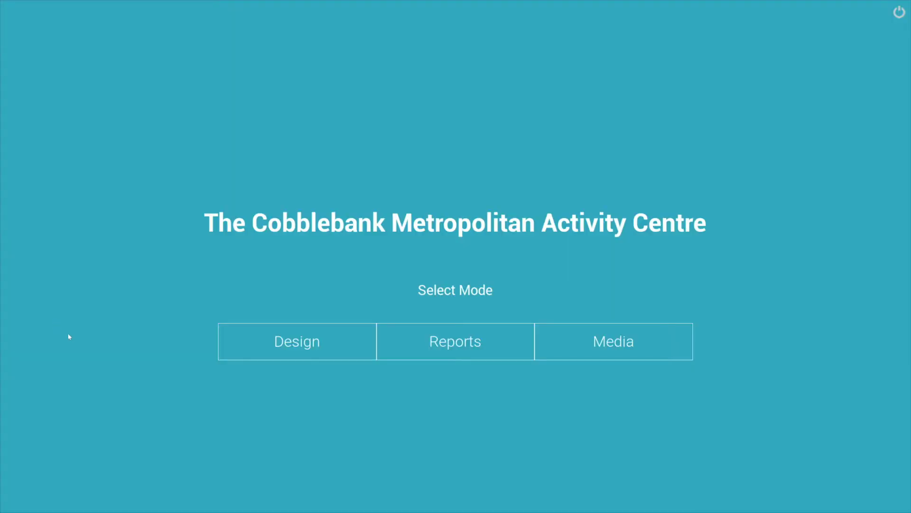
Step: Open the CMAC report and page through to page 7 before closing it
click(398, 352)
click(423, 371)
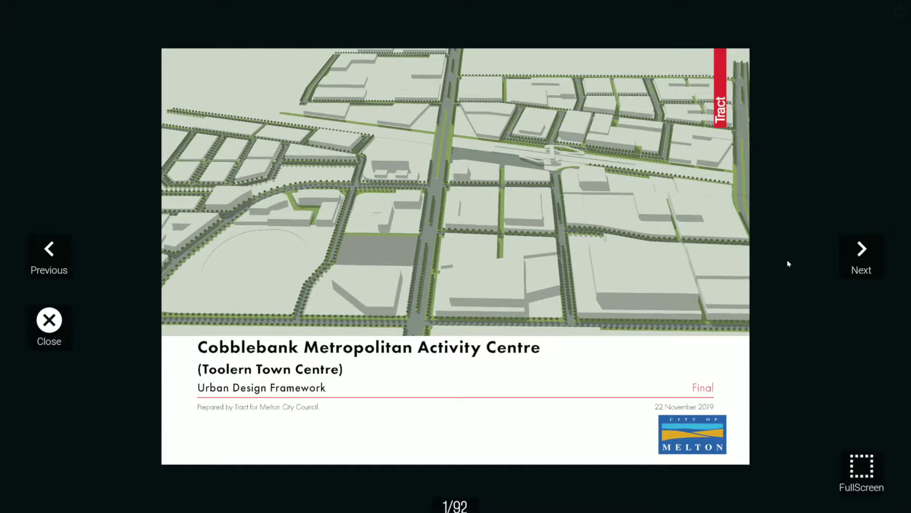
click(861, 248)
click(860, 248)
click(860, 248)
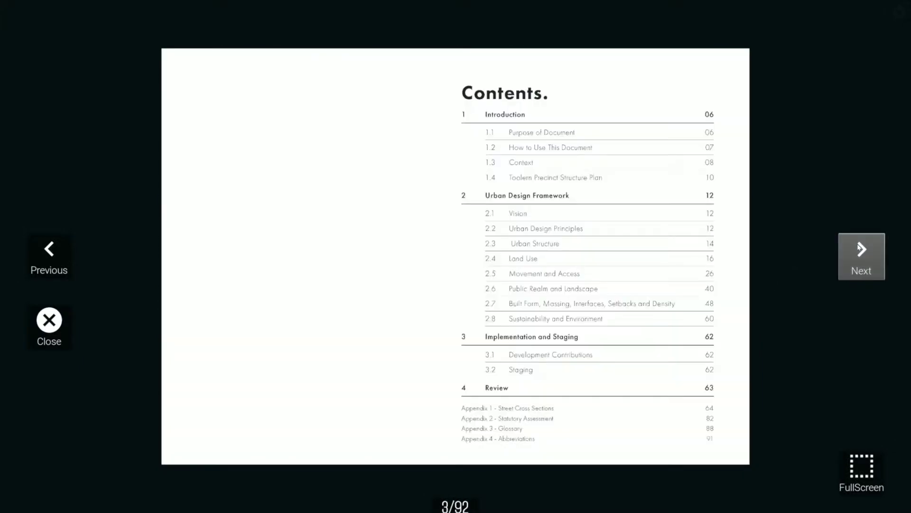
click(860, 247)
click(861, 248)
click(860, 248)
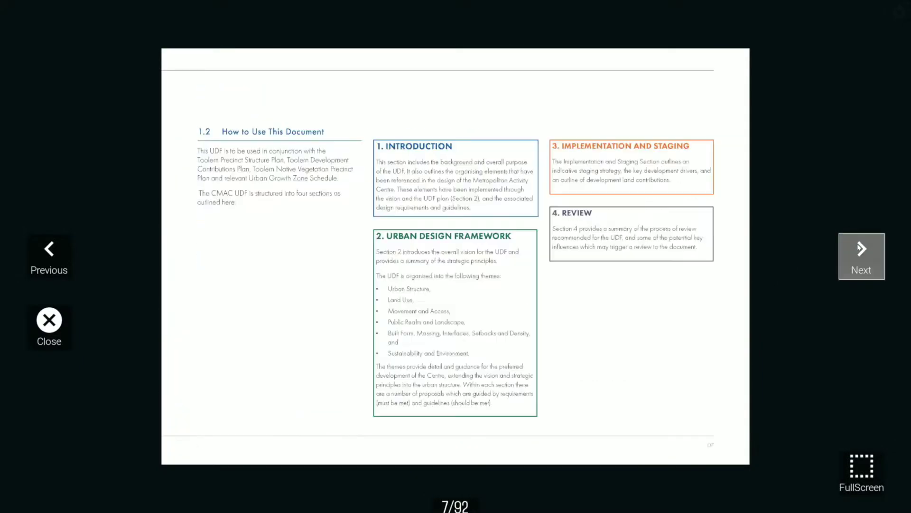
click(56, 325)
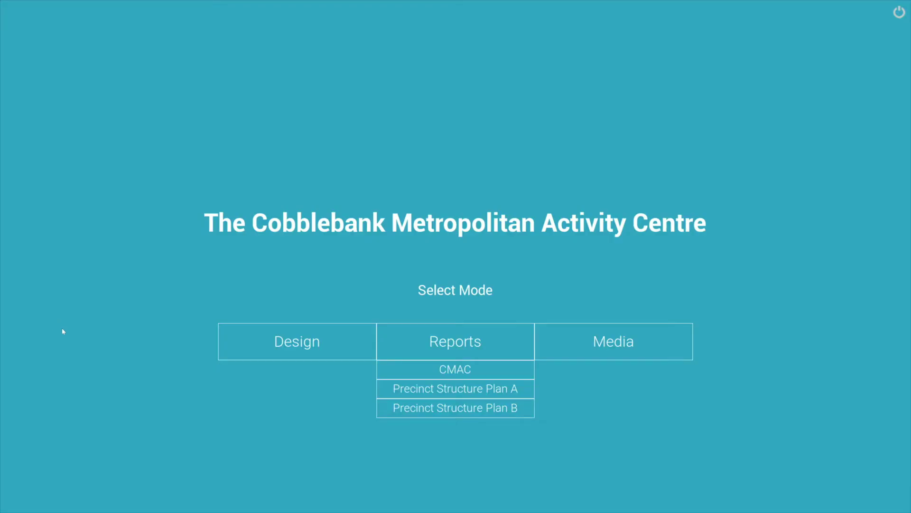
Step: Load the CMAC design model and continue into the aerial map view
click(259, 355)
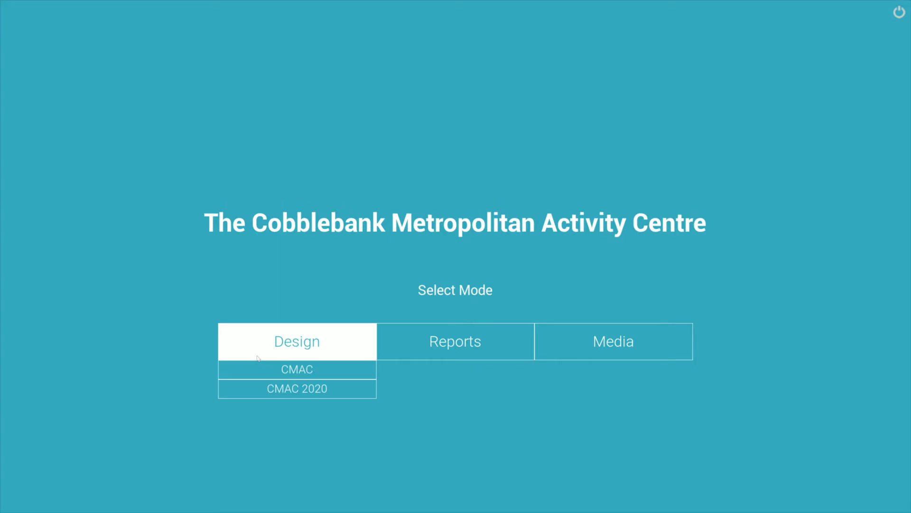
click(270, 369)
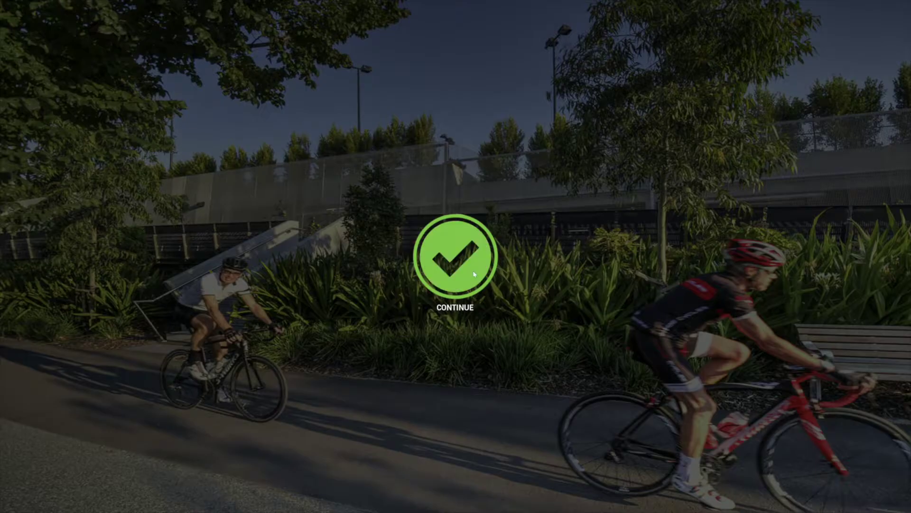
click(474, 274)
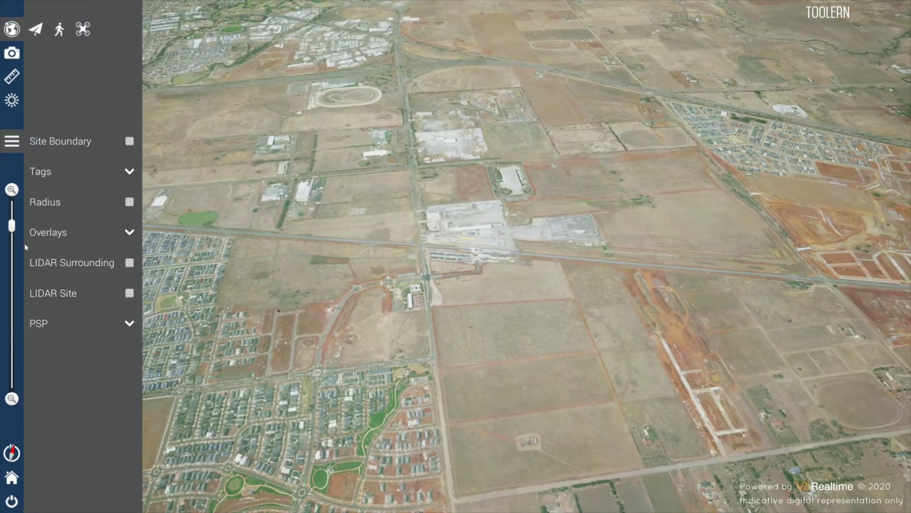
Step: Zoom out, pan the surroundings, return to the site, turn on Site Boundary, and rotate the view
mouse_move(12, 225)
mouse_down()
mouse_move(11, 283)
mouse_move(4, 234)
mouse_up()
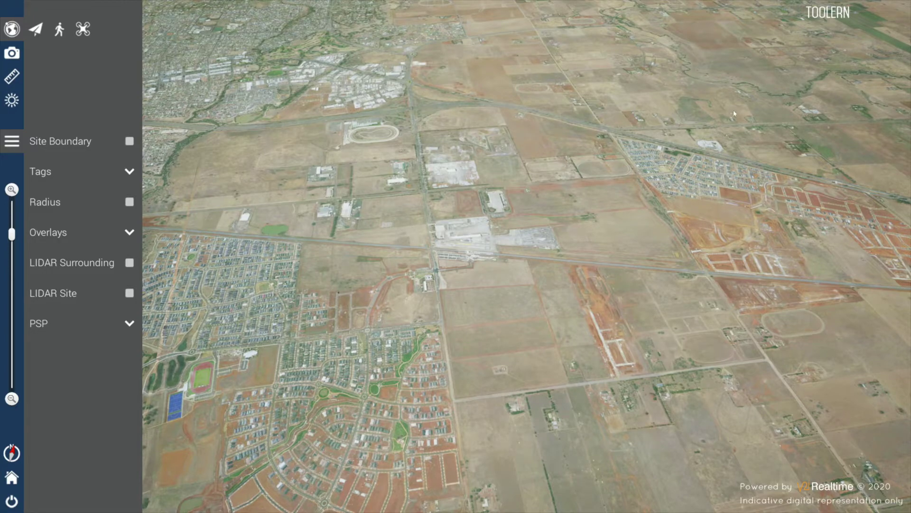
drag(733, 102, 646, 455)
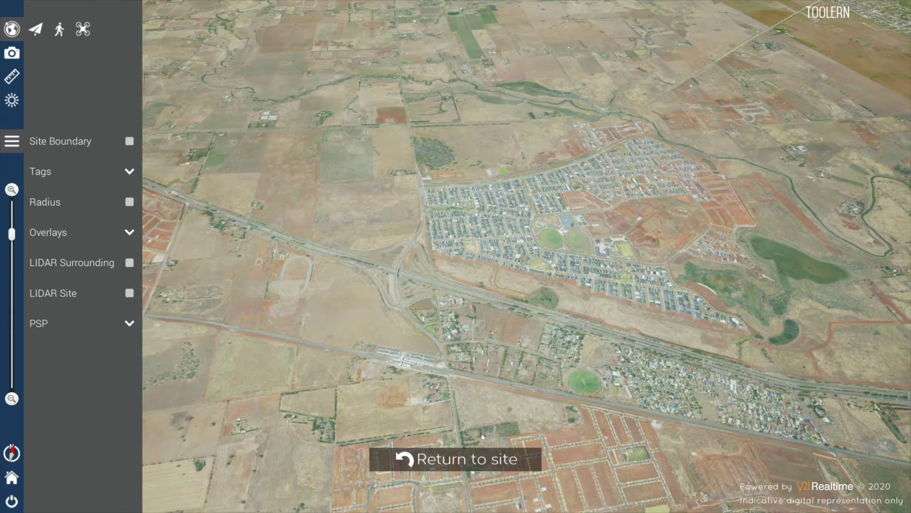
click(478, 460)
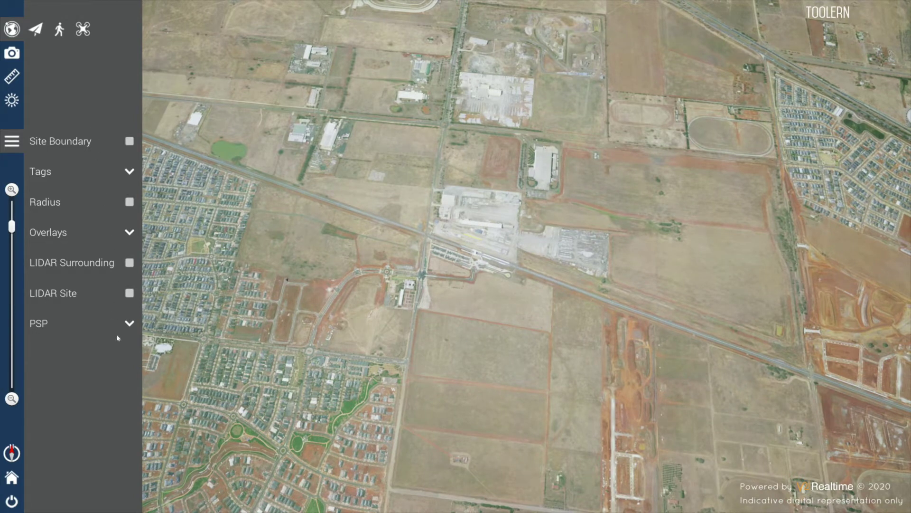
click(89, 146)
drag(337, 336, 448, 340)
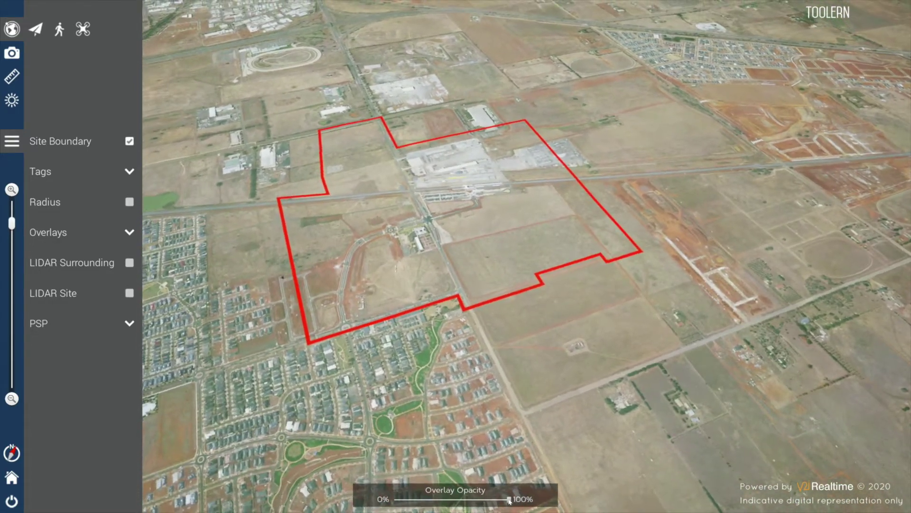
Step: Fade the overlay to about 35%, hide Site Boundary, and show the Regional and Local tags
mouse_move(510, 500)
mouse_down()
mouse_move(433, 498)
mouse_move(502, 501)
mouse_up()
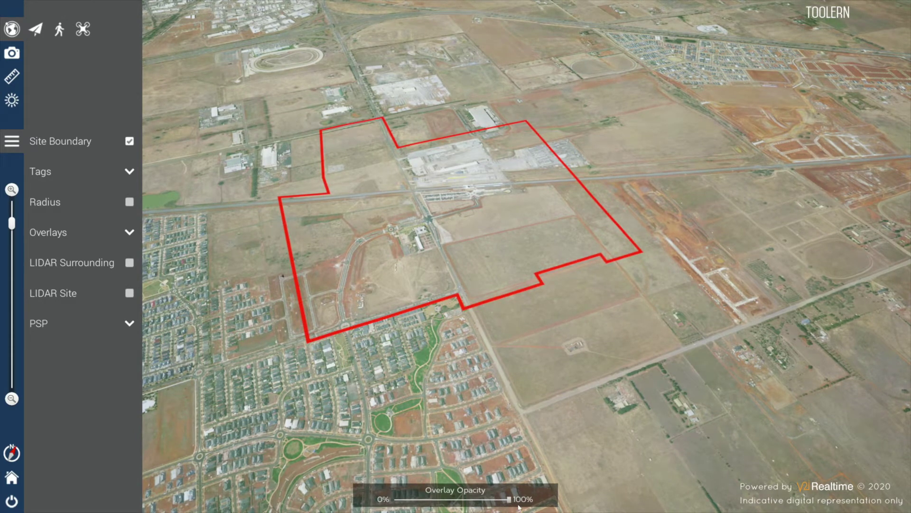
click(116, 152)
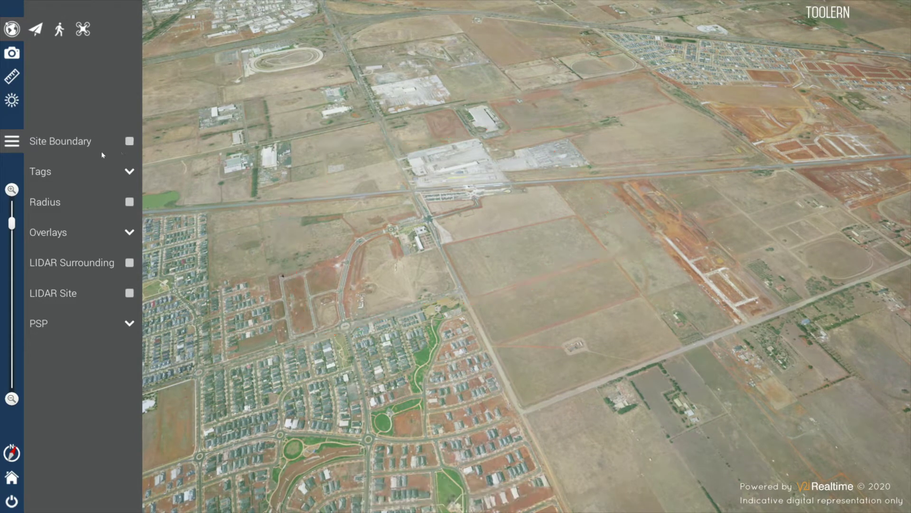
click(86, 177)
click(101, 214)
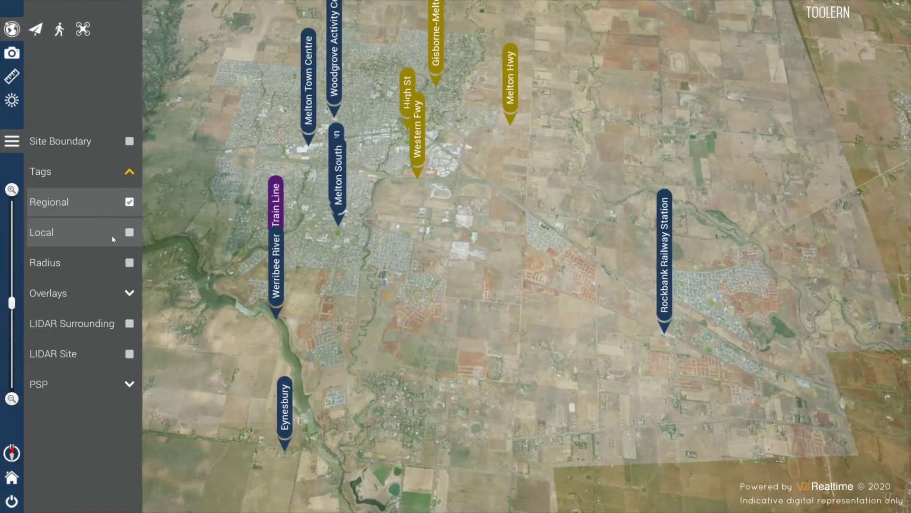
click(112, 235)
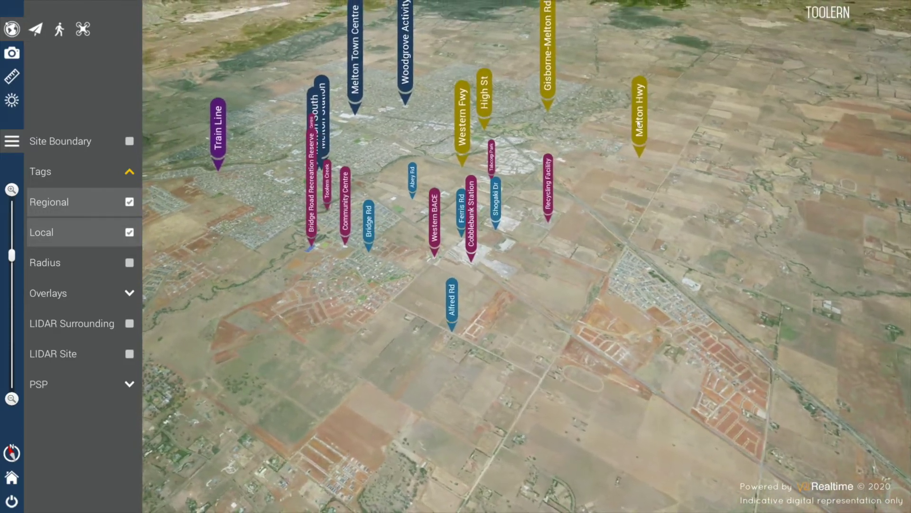
Step: Fly to the Melton Hwy tag, orbit toward the horizon, and show the 5 km and 10 km circles
click(639, 128)
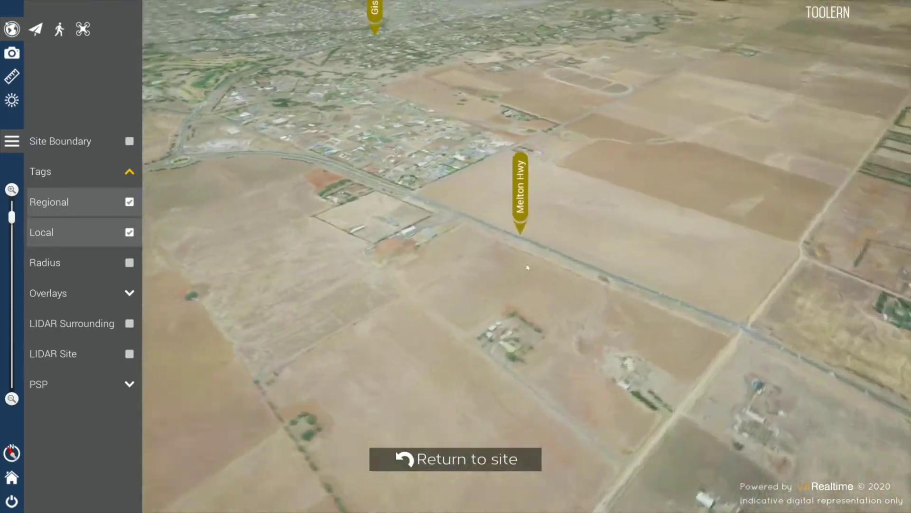
drag(528, 267, 497, 275)
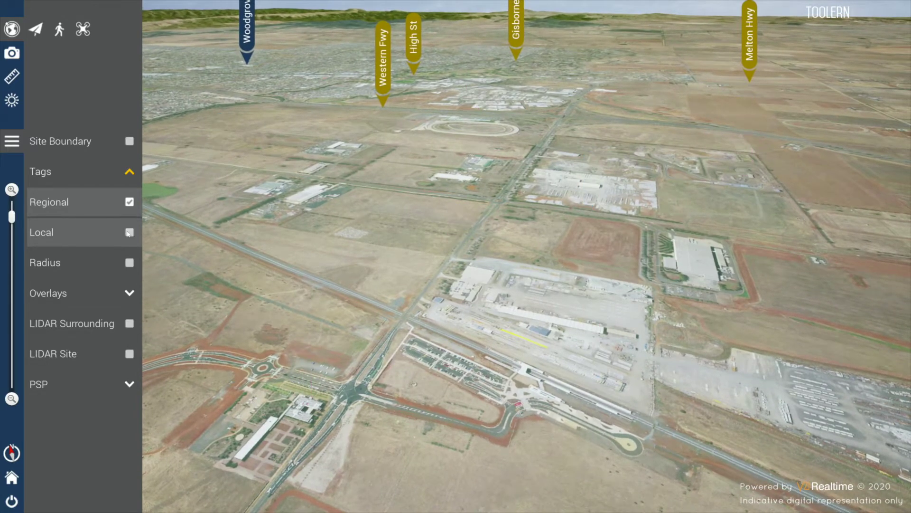
click(124, 176)
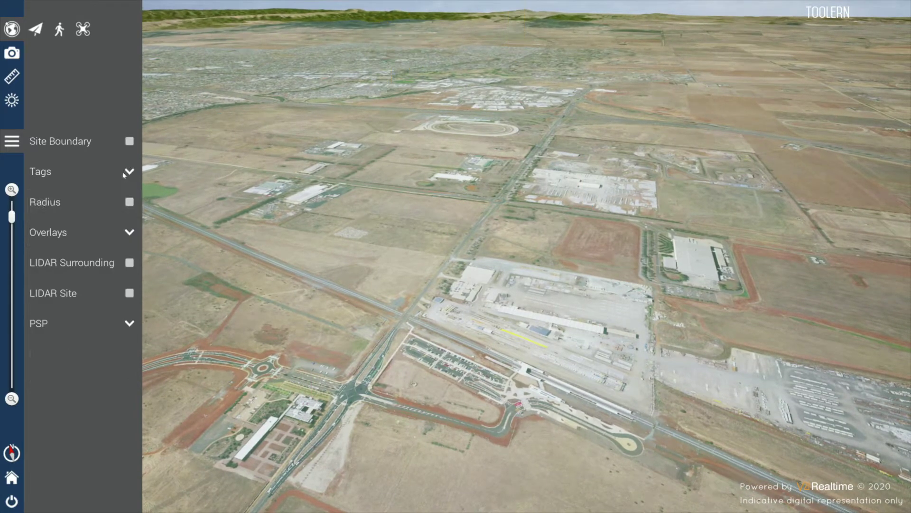
click(129, 203)
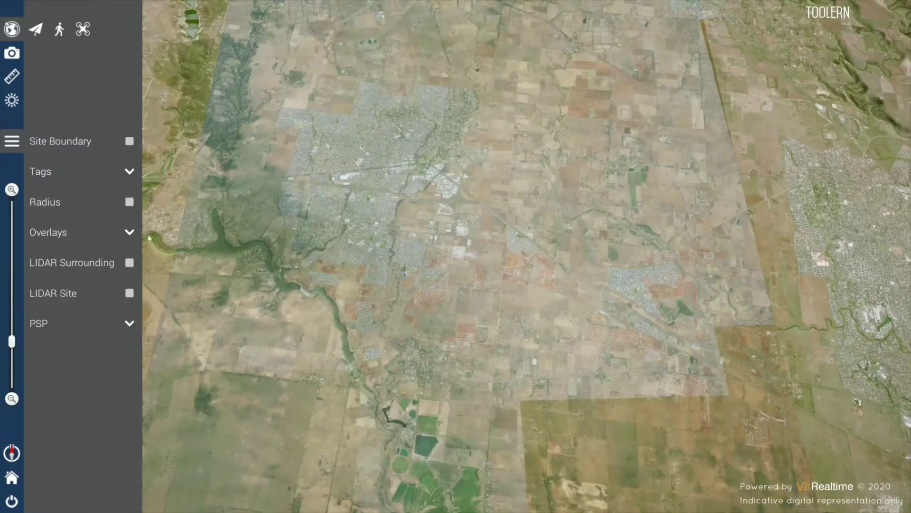
Step: Preview the Context Plan, Local Context and Future Urban Structure overlays, toggling the legend
click(124, 233)
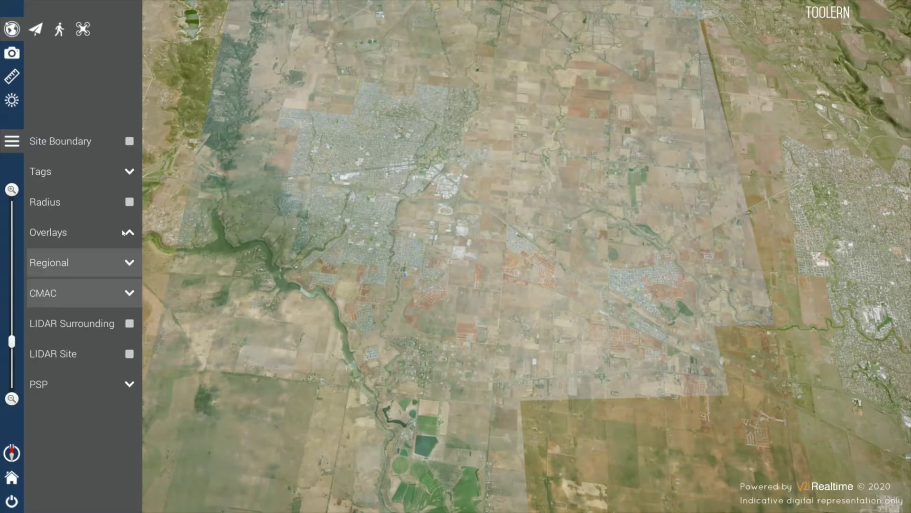
click(101, 263)
click(101, 294)
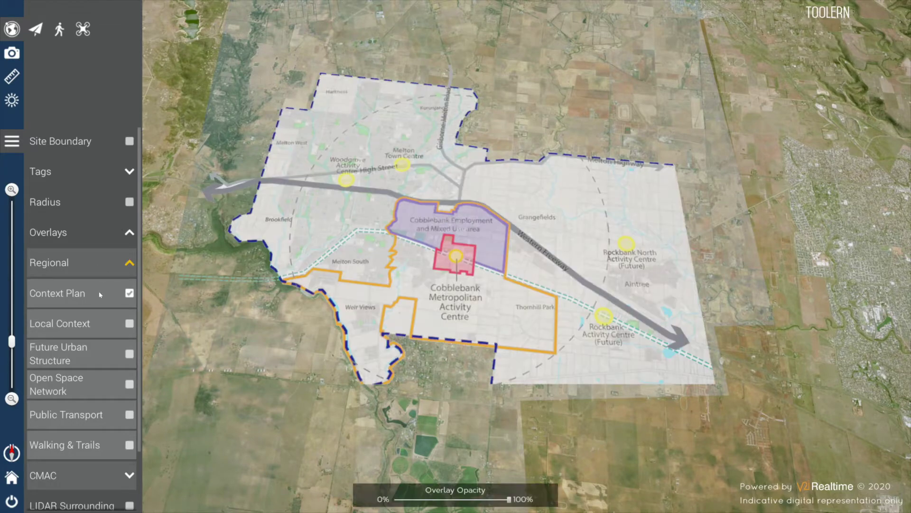
click(108, 335)
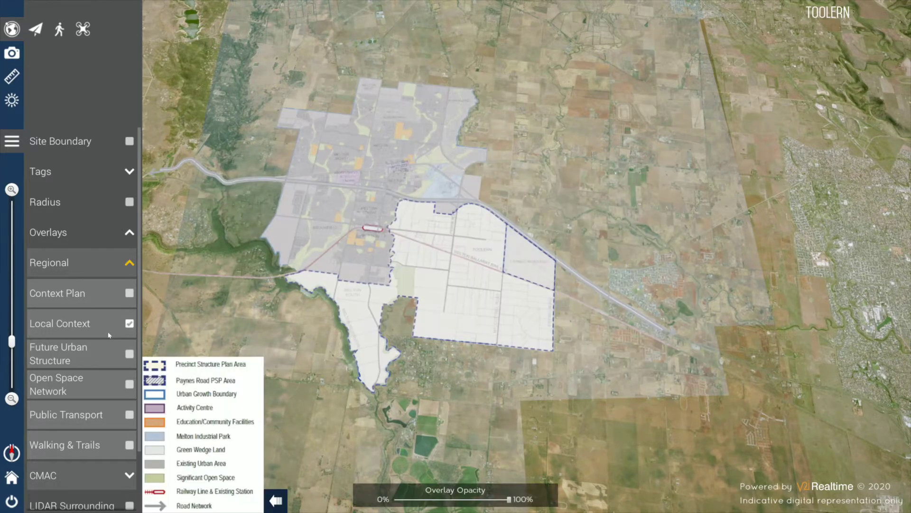
click(113, 368)
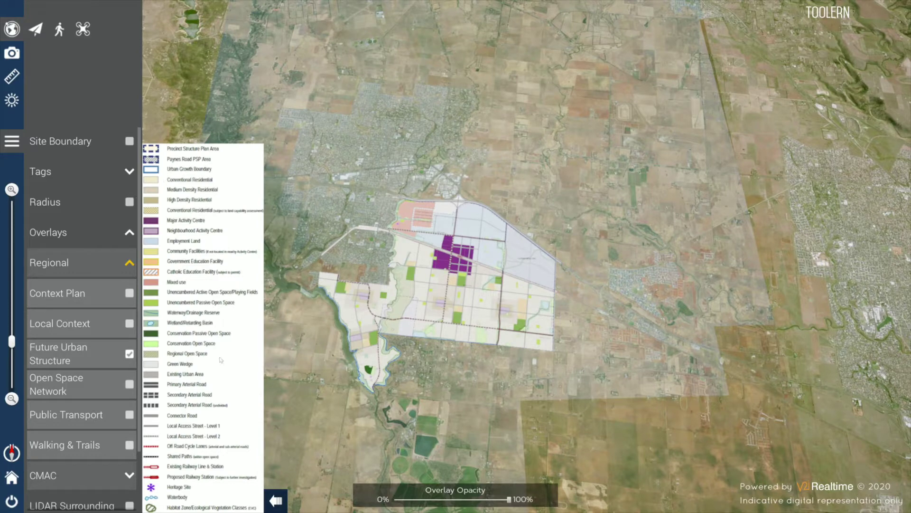
click(275, 501)
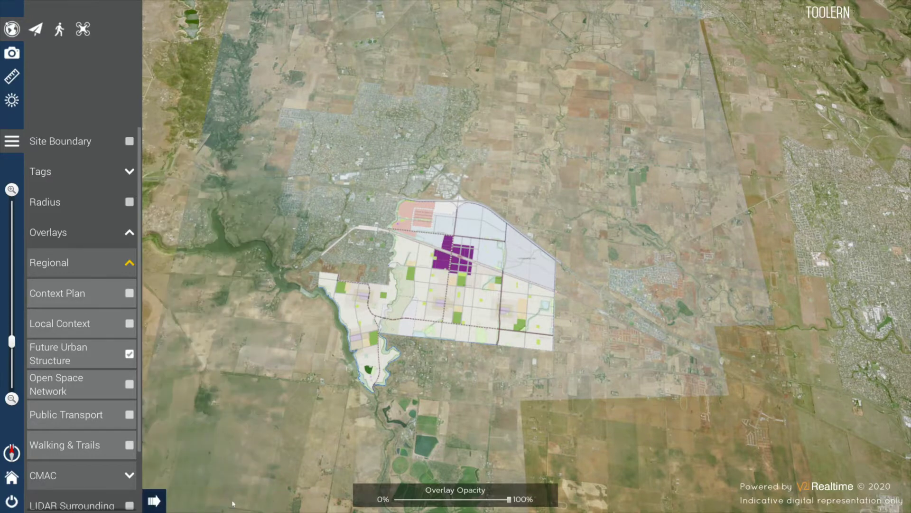
click(155, 501)
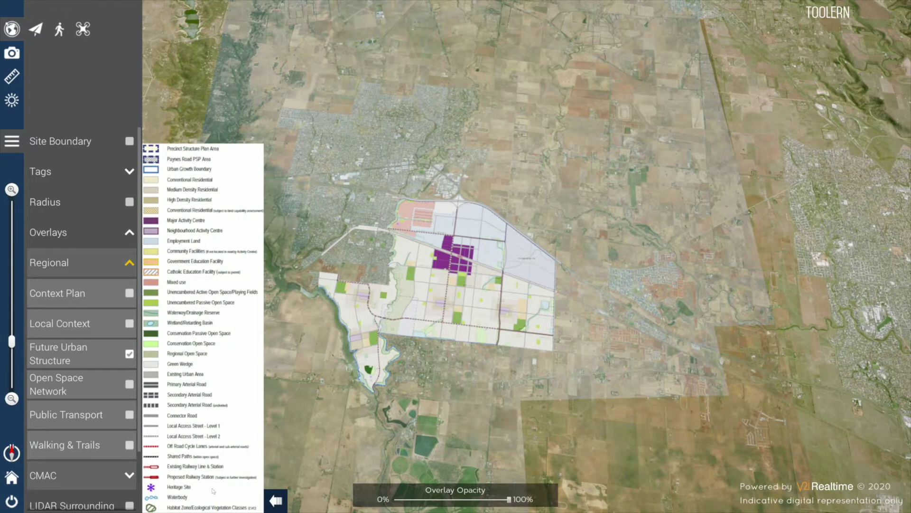
Step: Preview Open Space Network, Public Transport and Walking & Trails at 75% opacity, then clear them
click(113, 387)
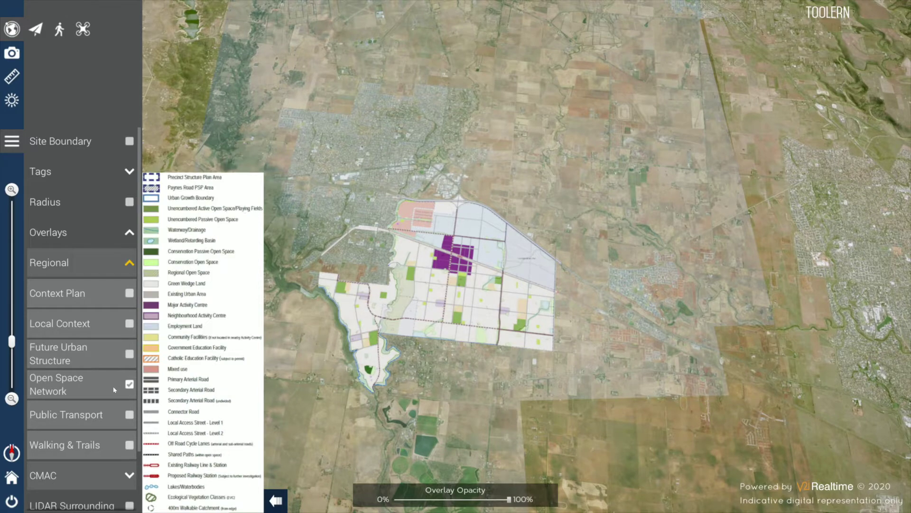
click(80, 415)
drag(354, 357, 524, 339)
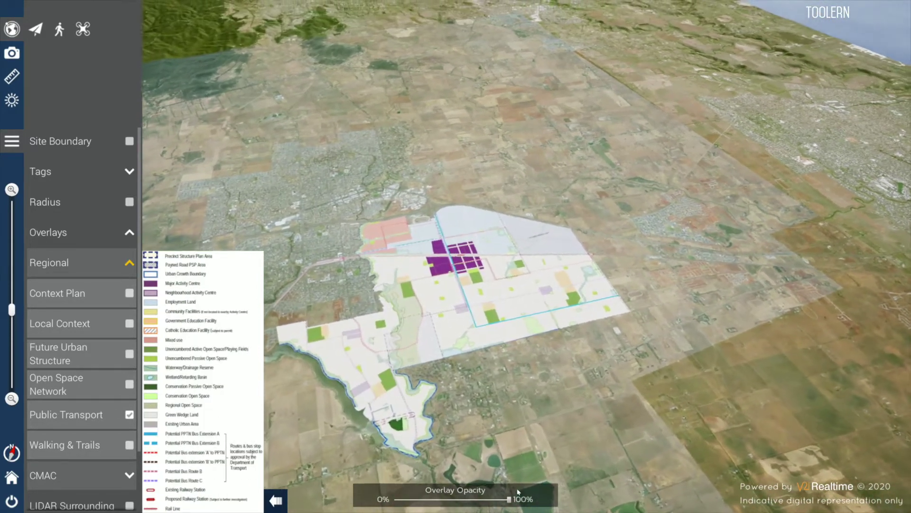
mouse_move(507, 500)
mouse_down()
mouse_move(403, 501)
mouse_move(510, 500)
mouse_up()
click(128, 445)
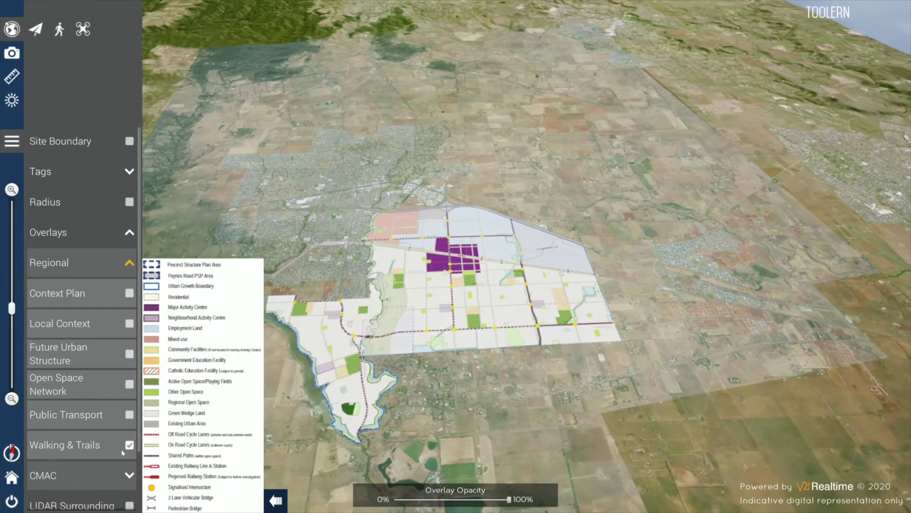
click(115, 446)
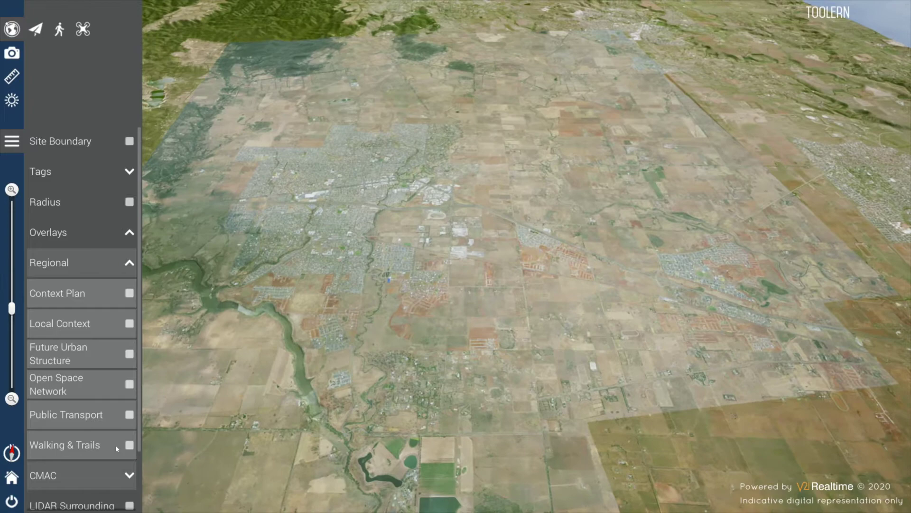
click(103, 265)
Step: Turn on the Precinct Plan layer and toggle its Base, Boundary and NE precinct elements
click(100, 295)
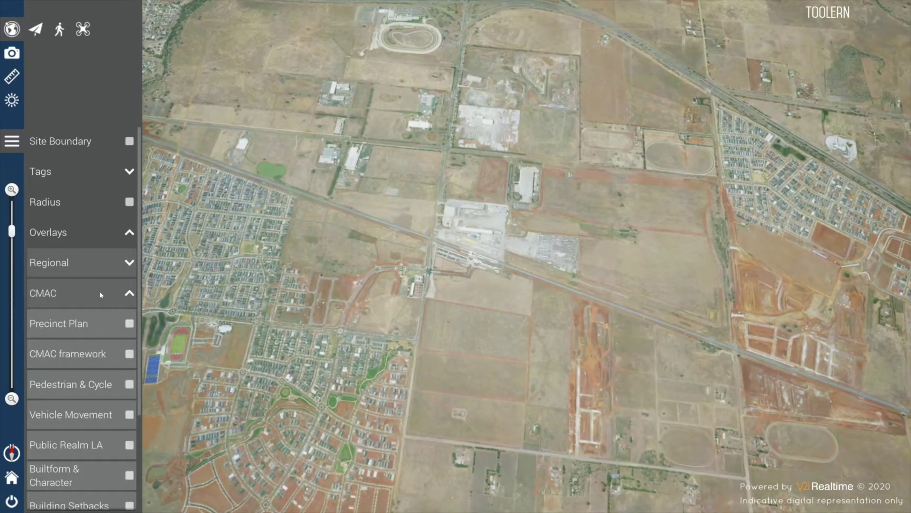
click(106, 324)
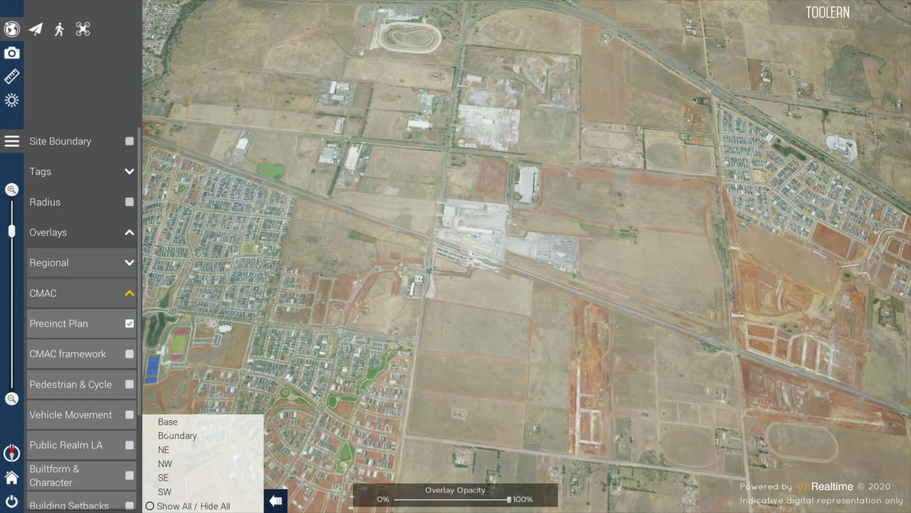
click(188, 422)
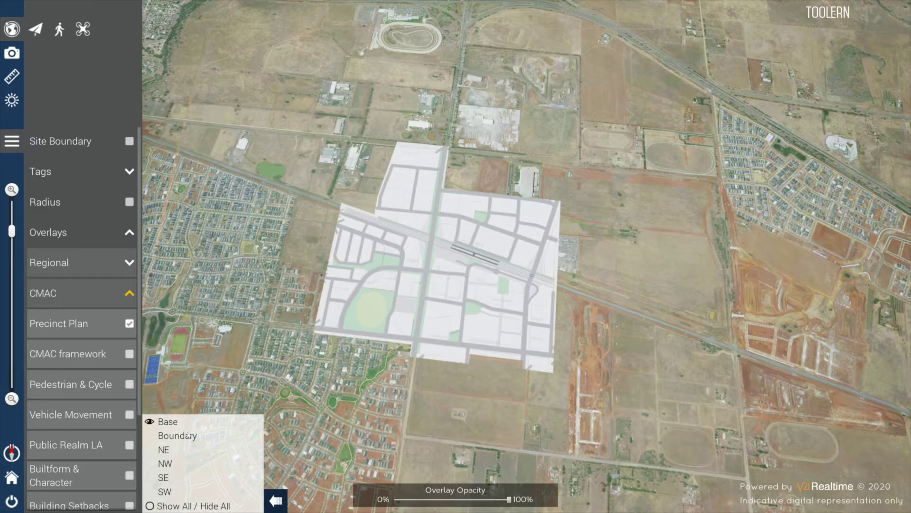
click(189, 438)
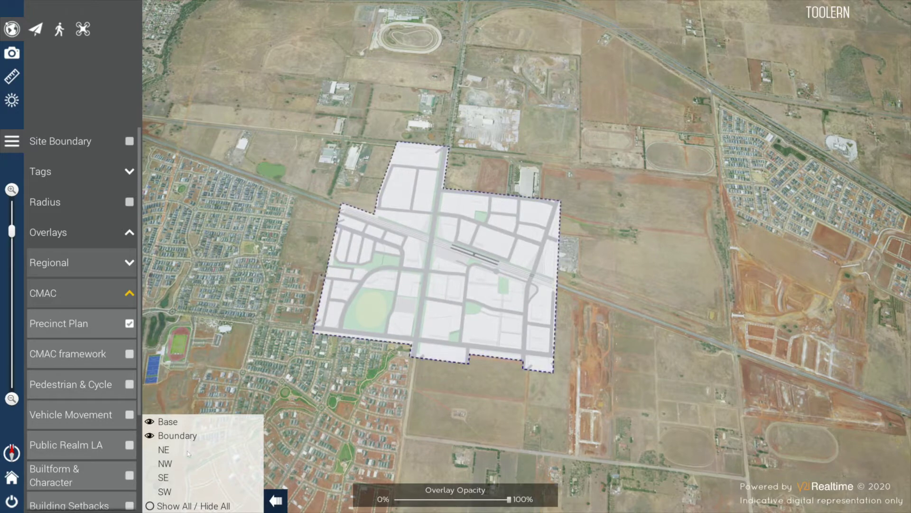
click(189, 452)
click(186, 506)
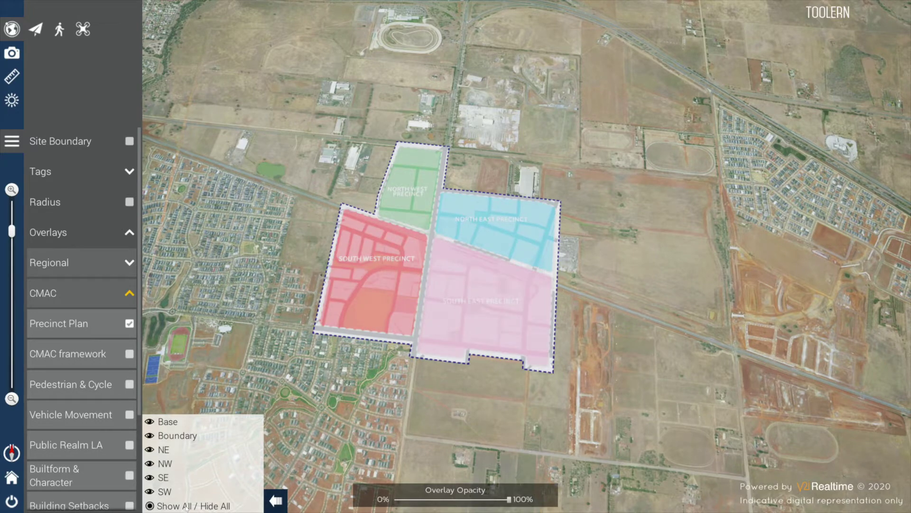
click(185, 506)
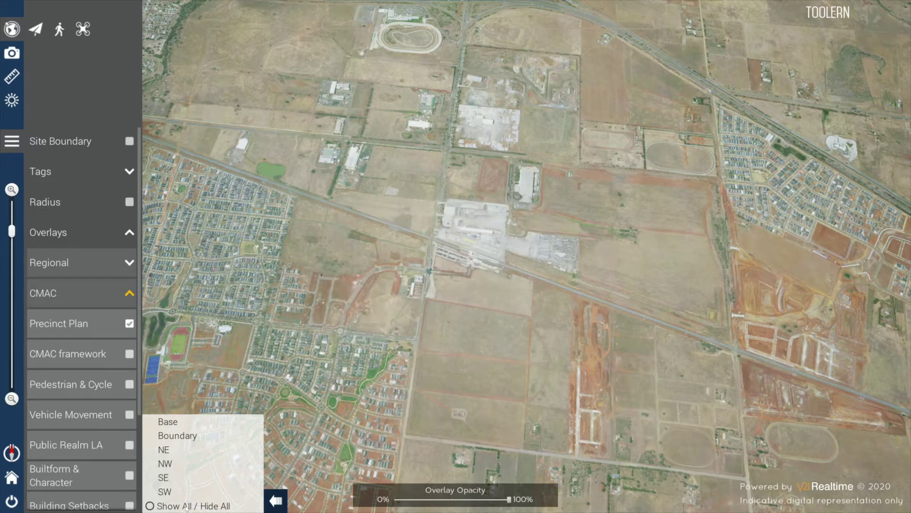
Step: Show the CMAC framework with its boundary, civic, retail, office and train station categories
click(104, 355)
click(205, 282)
click(207, 303)
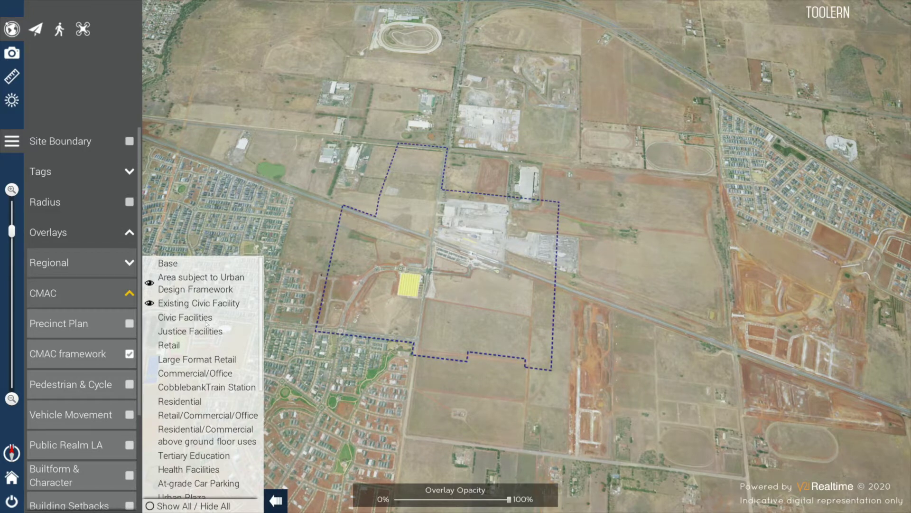
click(207, 319)
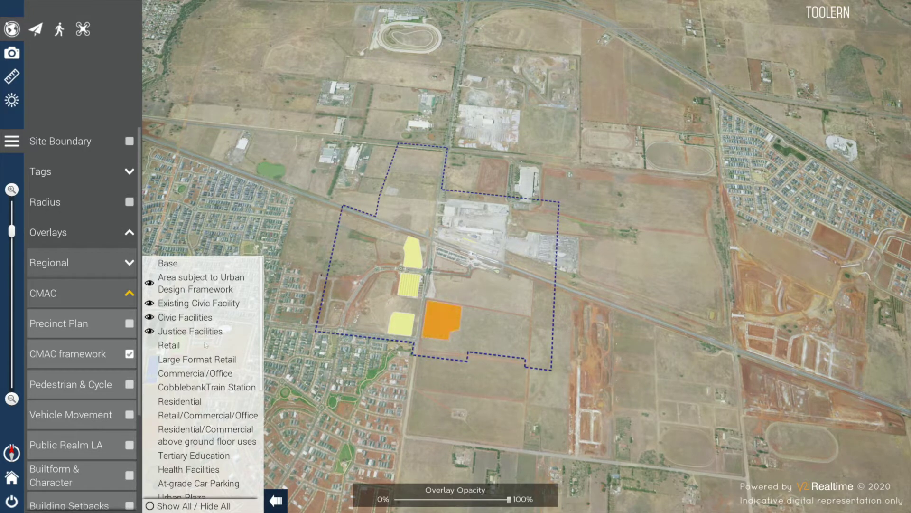
click(177, 349)
click(198, 362)
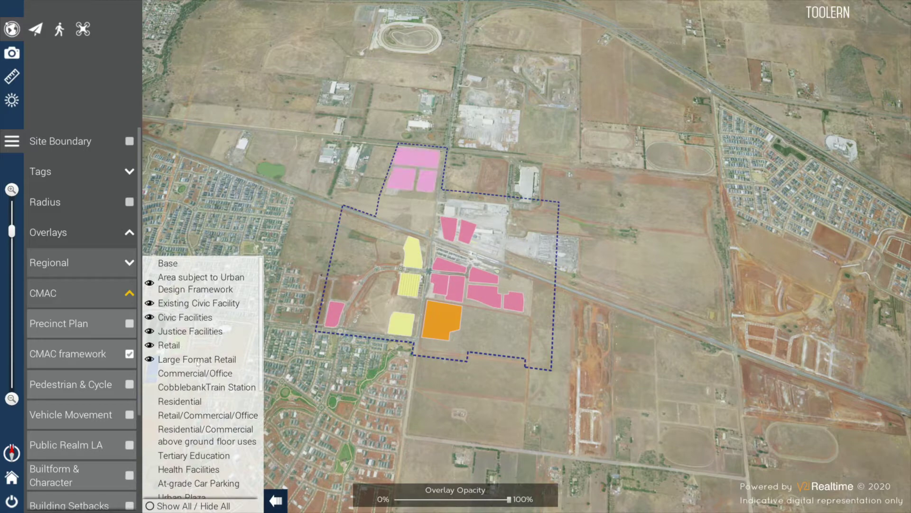
click(202, 374)
click(205, 389)
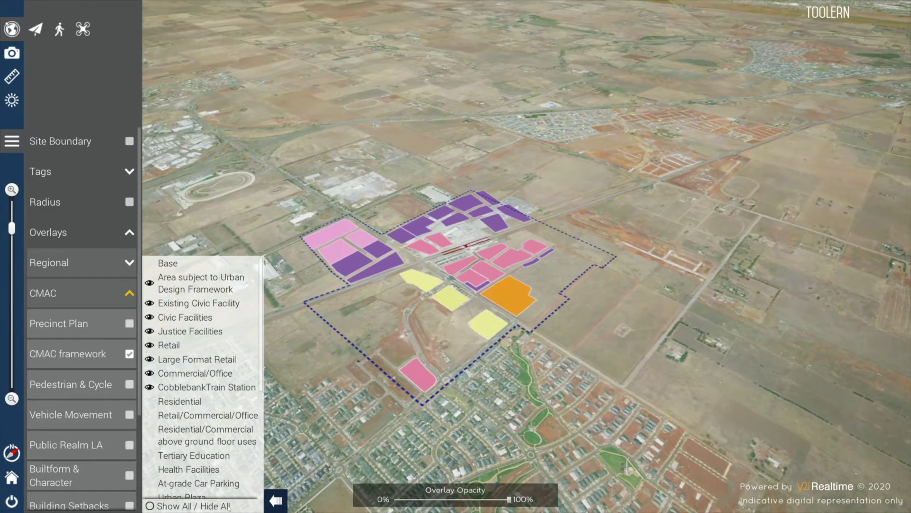
Step: Show all framework categories, add surrounding and site LIDAR, and turn on PSP Land Use
click(228, 506)
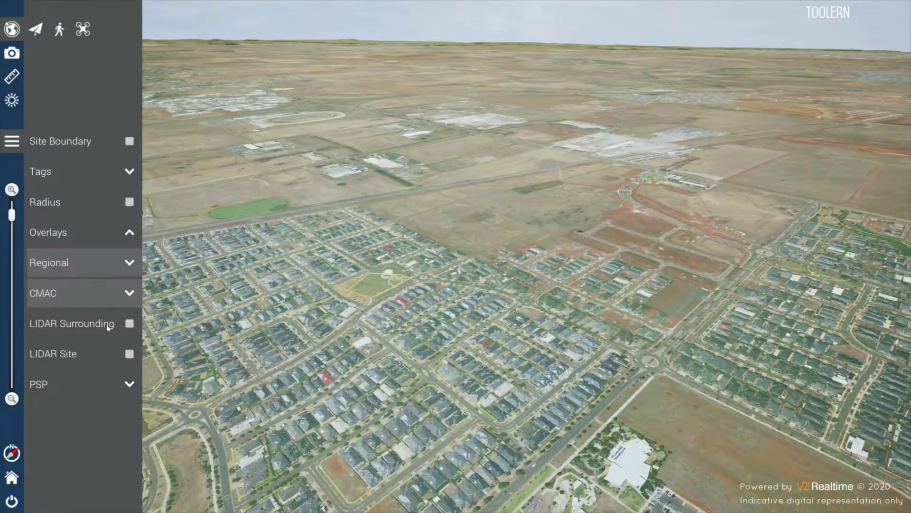
click(108, 327)
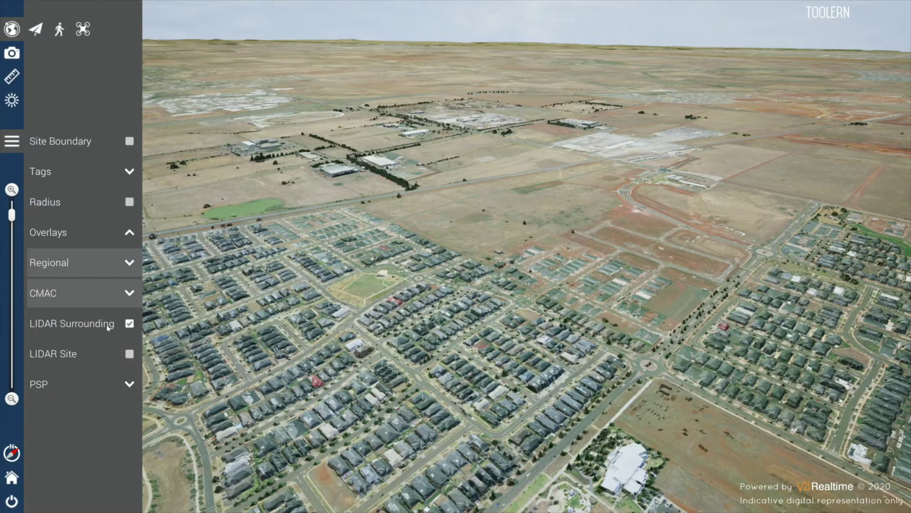
drag(332, 409, 415, 338)
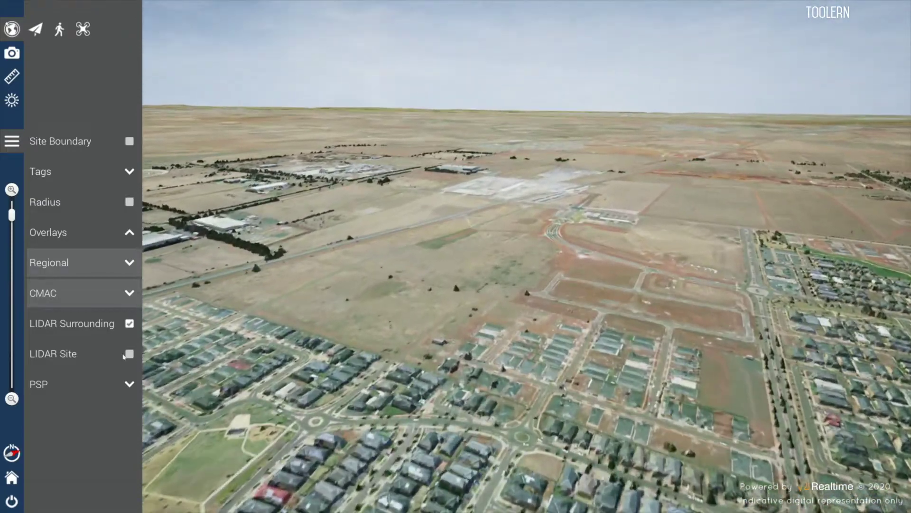
click(126, 355)
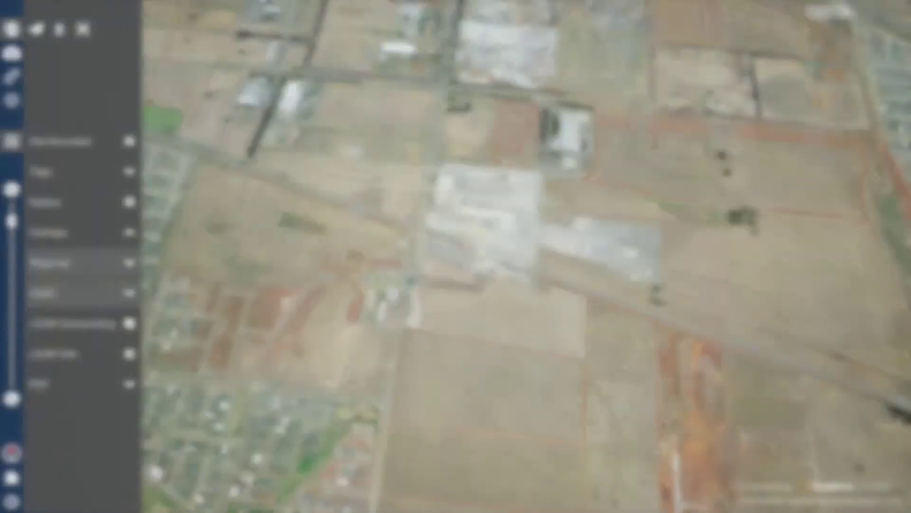
click(128, 384)
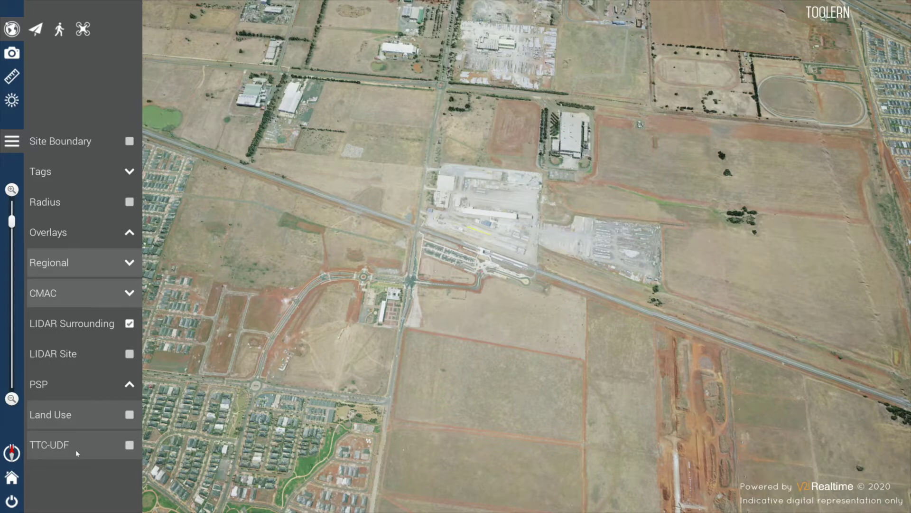
click(84, 414)
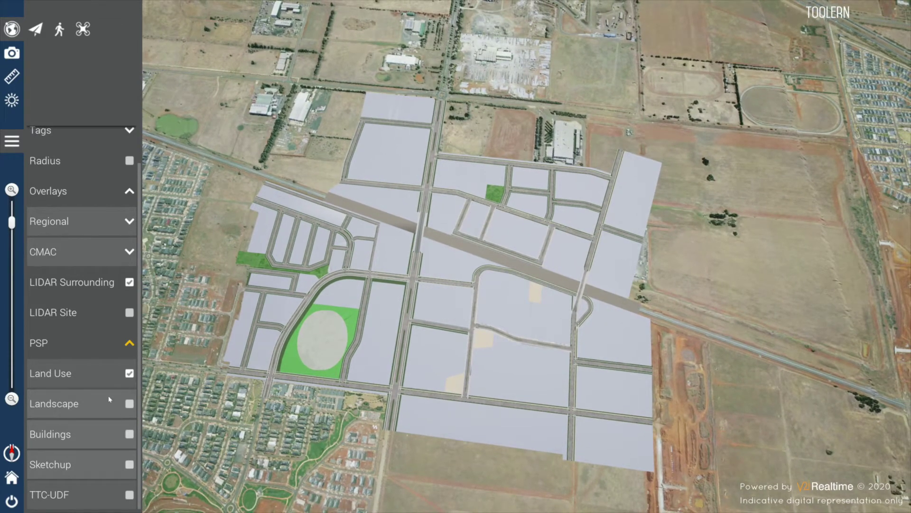
Step: Add the PSP Landscape and 3D Buildings layers over the Land Use plan
click(108, 399)
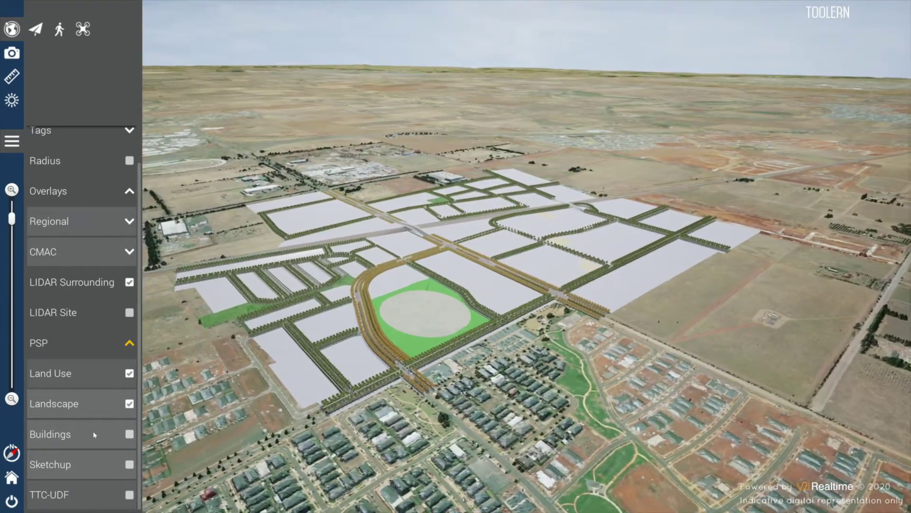
click(93, 431)
scroll(93, 431, down, 1)
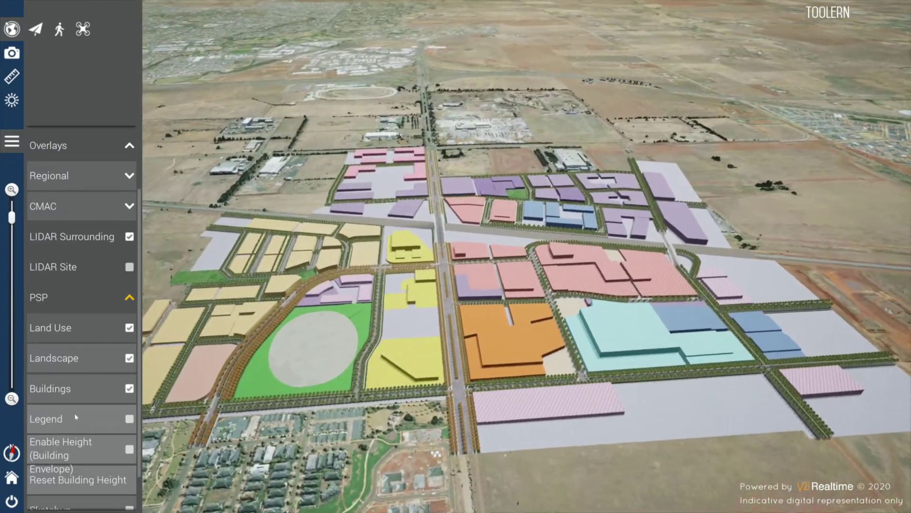
Step: Show land-use pins and browse the Local Park - Passive photos to image 3, then close
click(75, 417)
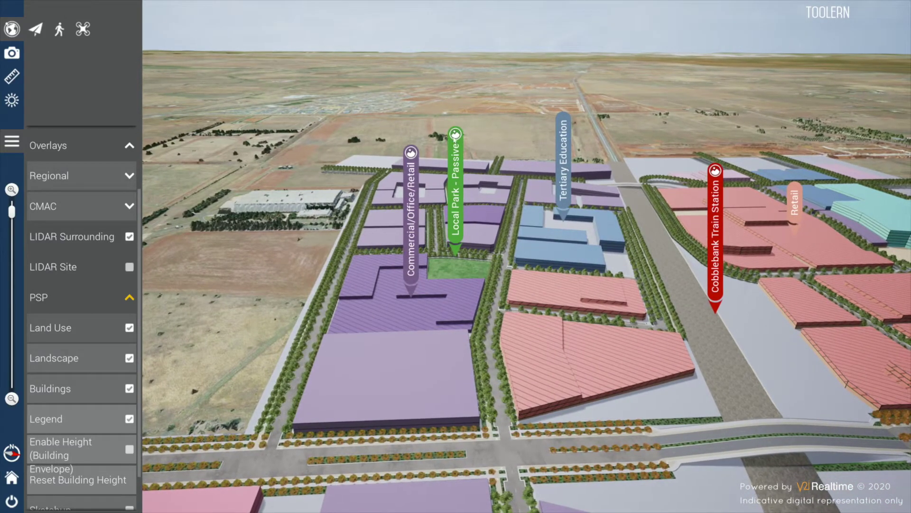
click(461, 178)
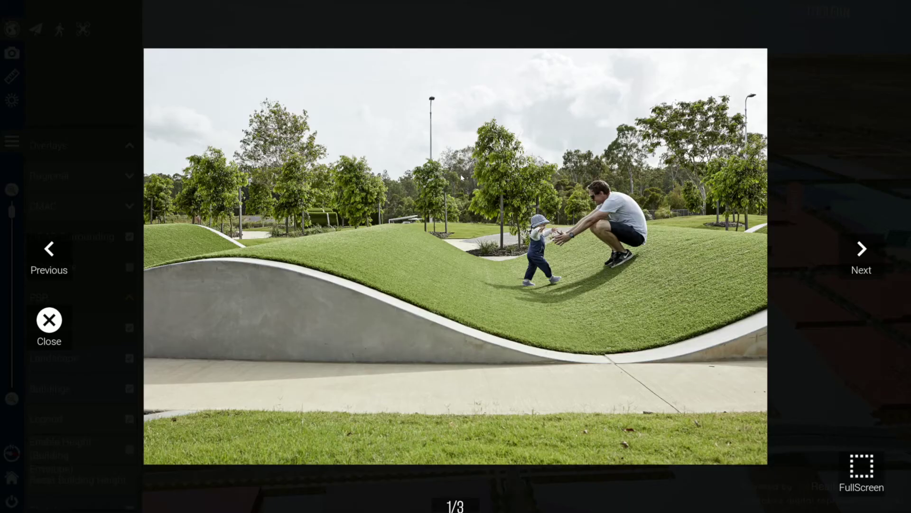
click(852, 257)
click(851, 257)
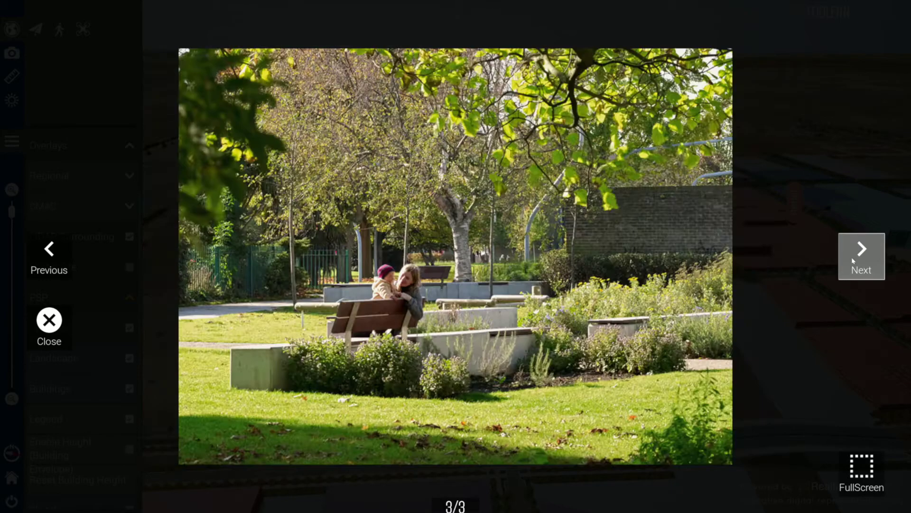
click(47, 321)
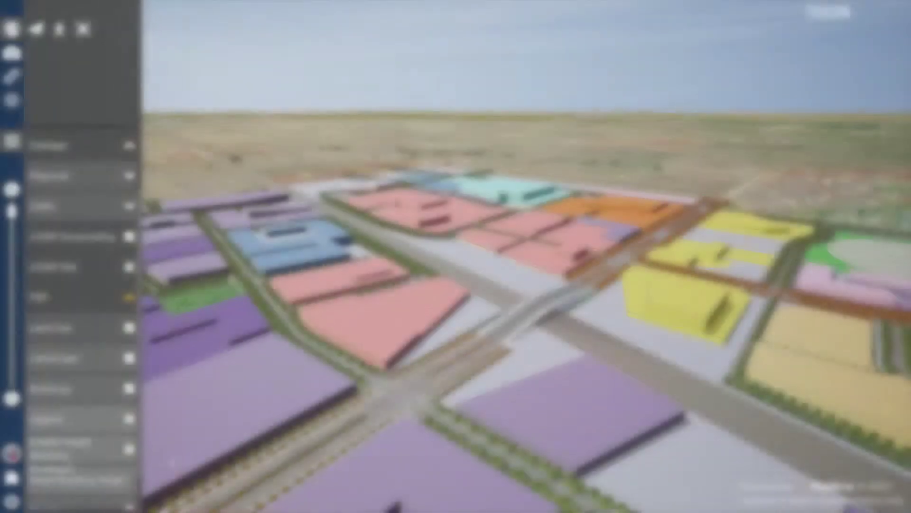
Step: Enable building heights, then raise the pink building to 24 stories and the blue one to 12
click(88, 448)
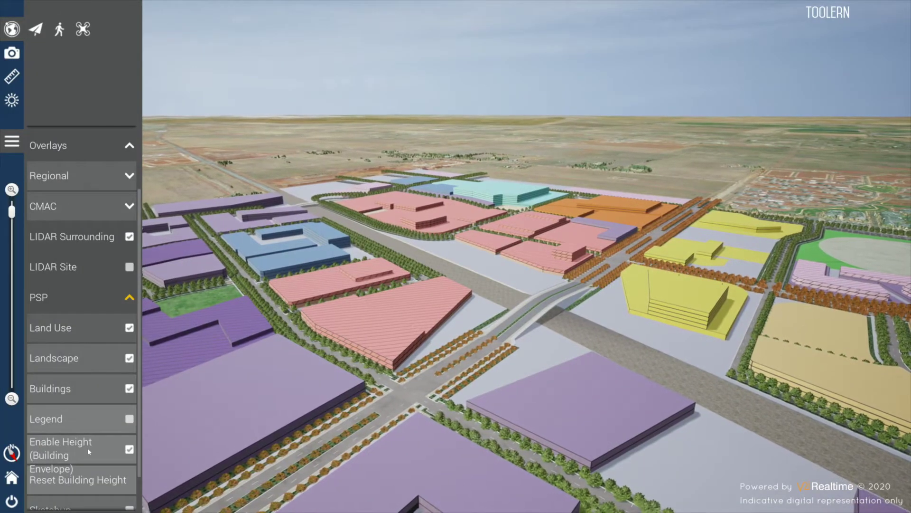
click(358, 332)
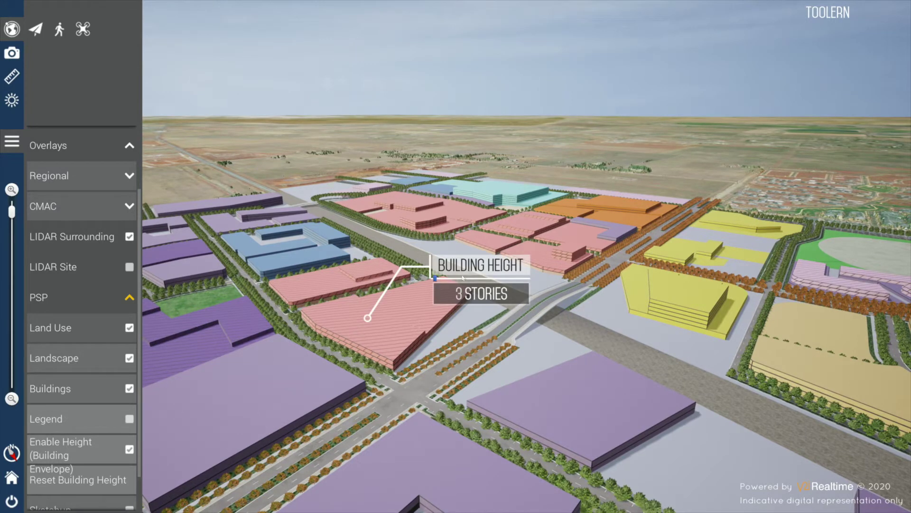
drag(440, 278, 433, 295)
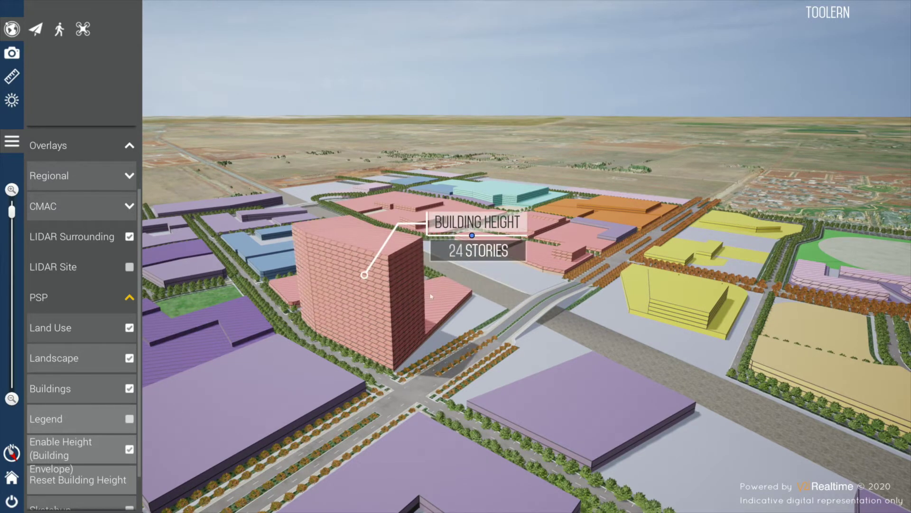
click(541, 261)
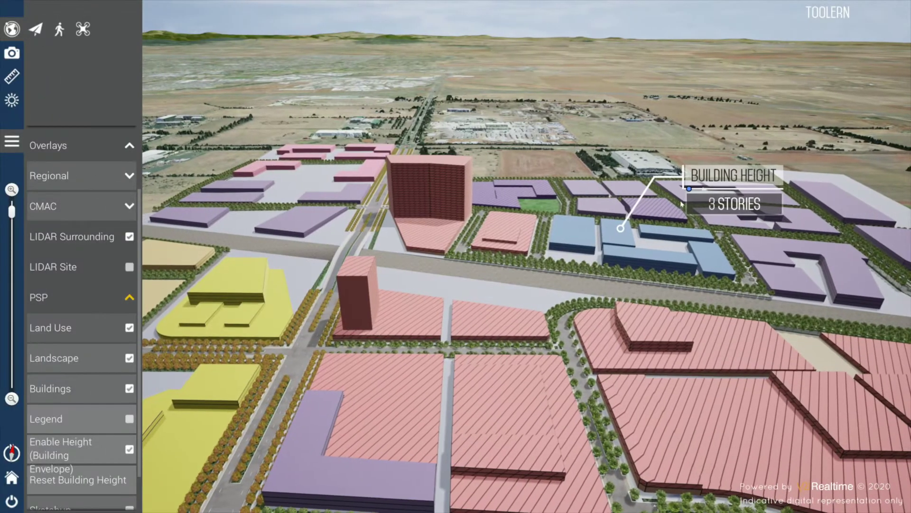
drag(681, 204, 720, 186)
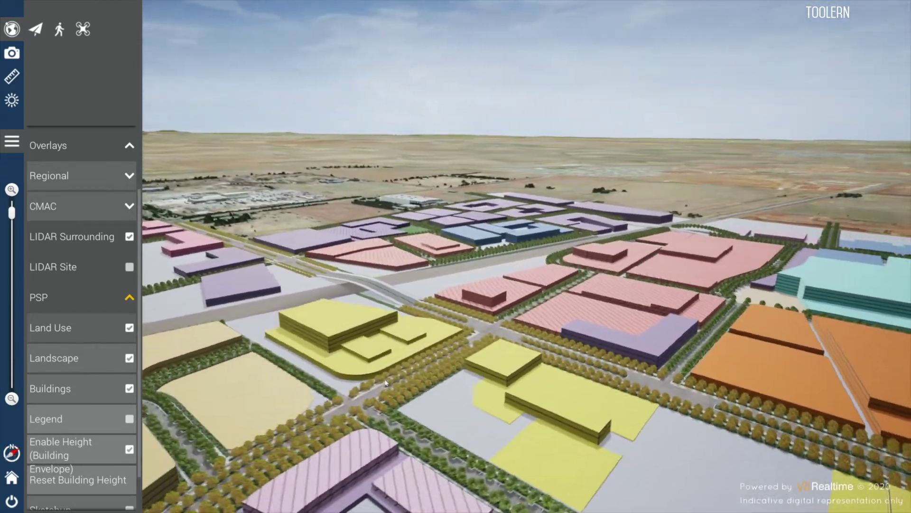
scroll(82, 460, down, 2)
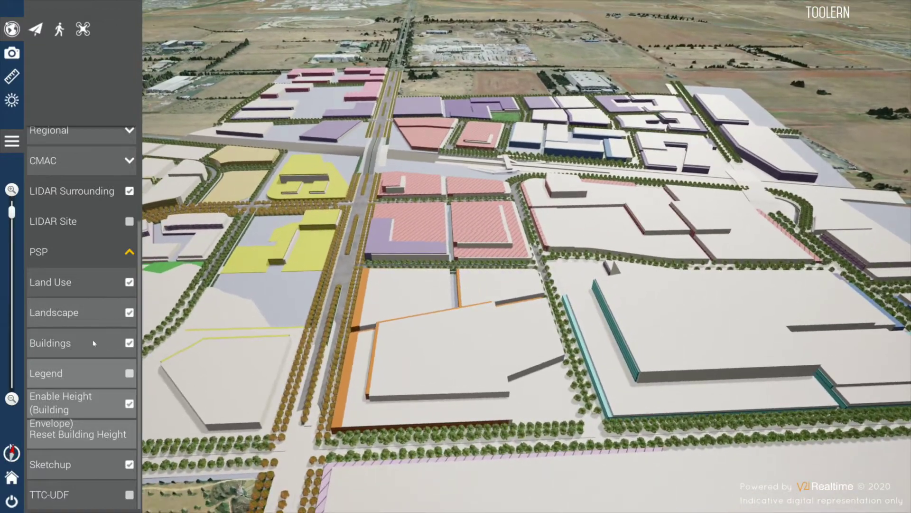
Step: Hide the coloured Buildings overlay, expand Key Sites, and fly to the Coach Street site
click(93, 340)
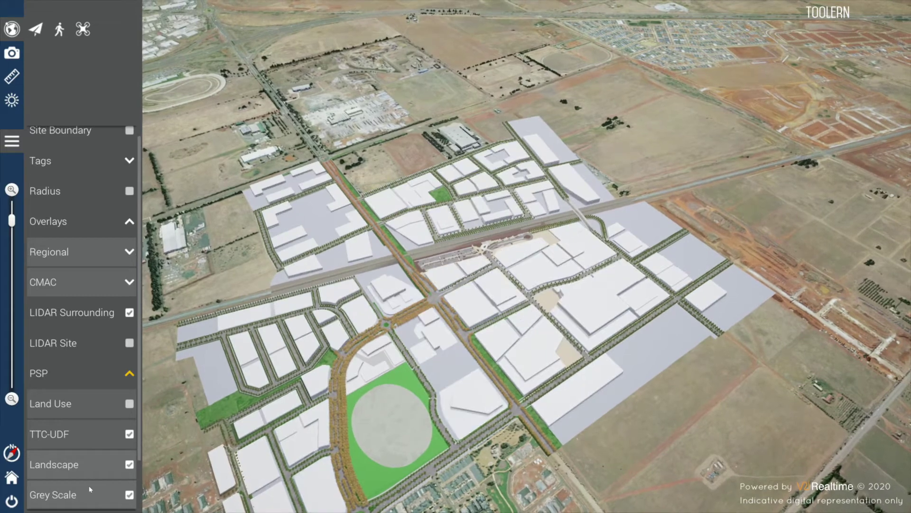
scroll(89, 419, down, 2)
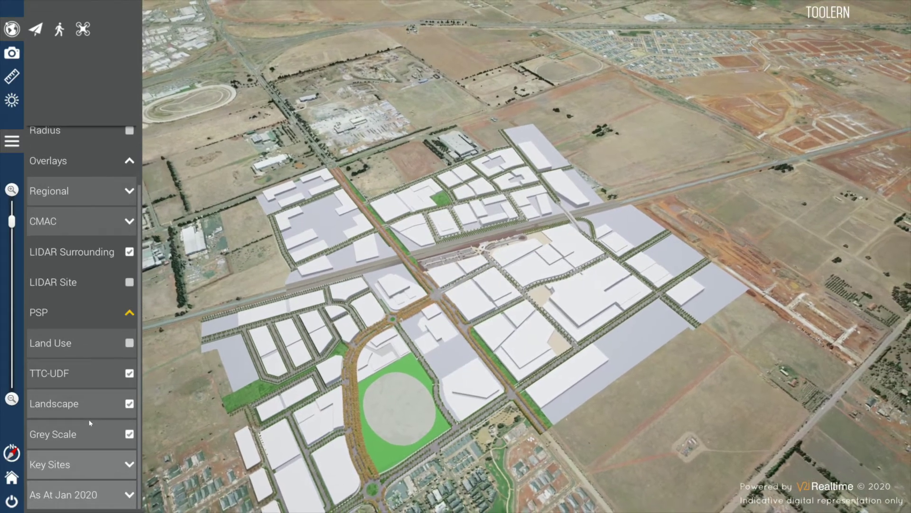
click(96, 462)
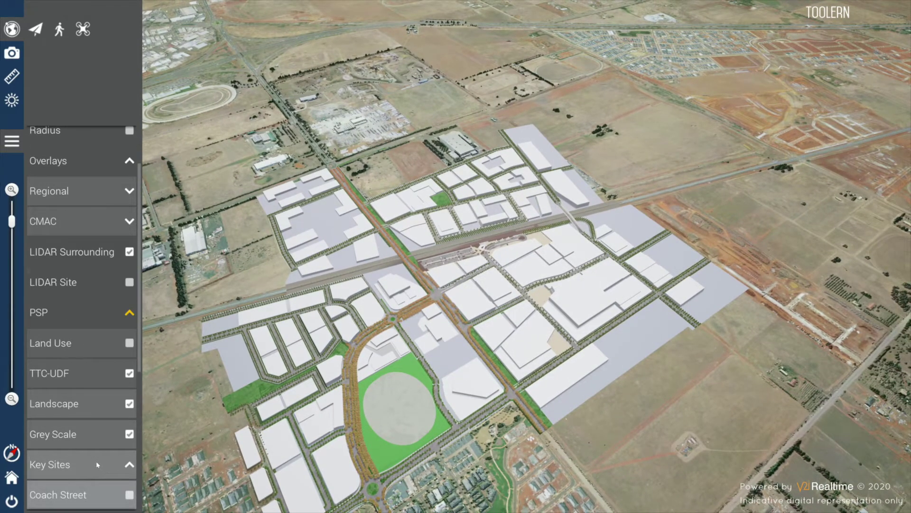
scroll(96, 460, down, 3)
scroll(99, 382, down, 3)
click(87, 286)
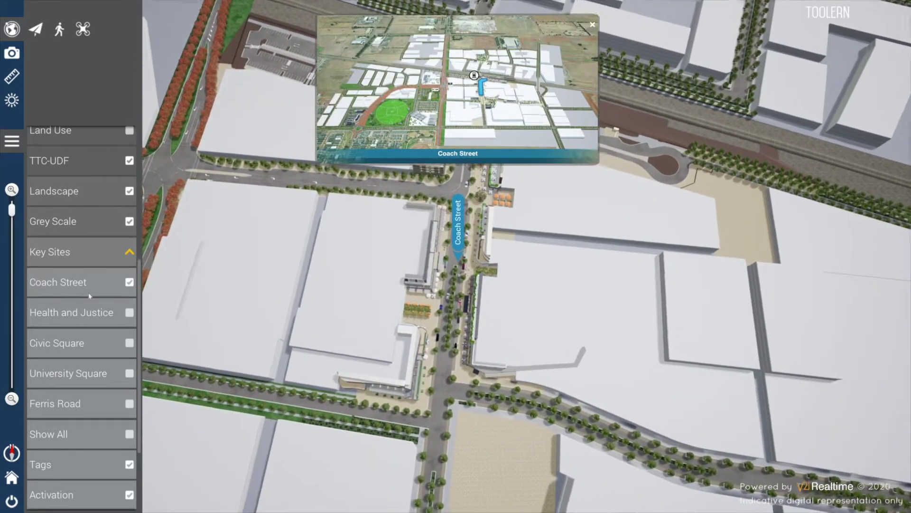
Step: Add Health and Justice and Civic Square, show all key sites, close the preview, toggle site tags
click(93, 314)
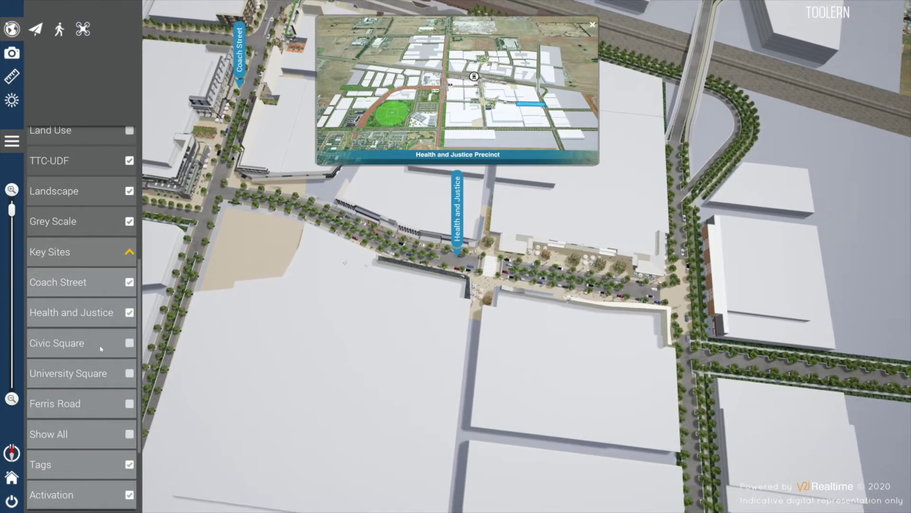
click(101, 349)
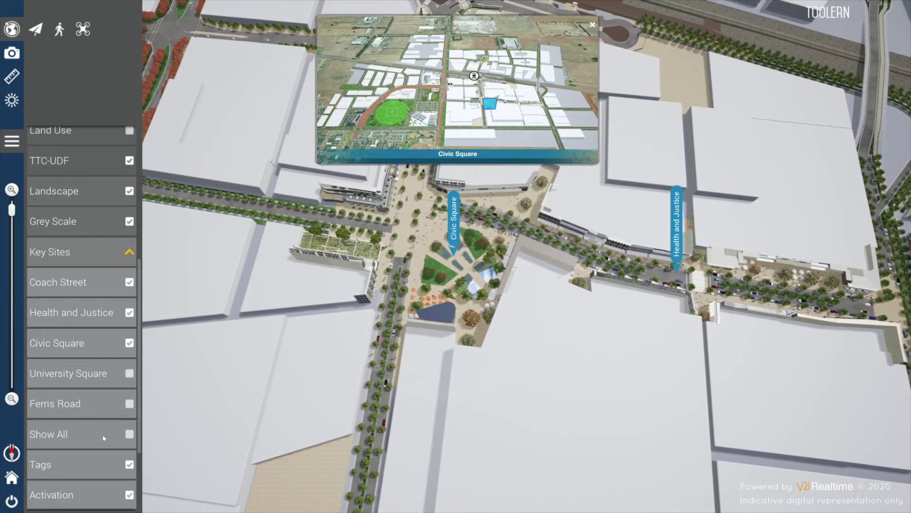
click(100, 444)
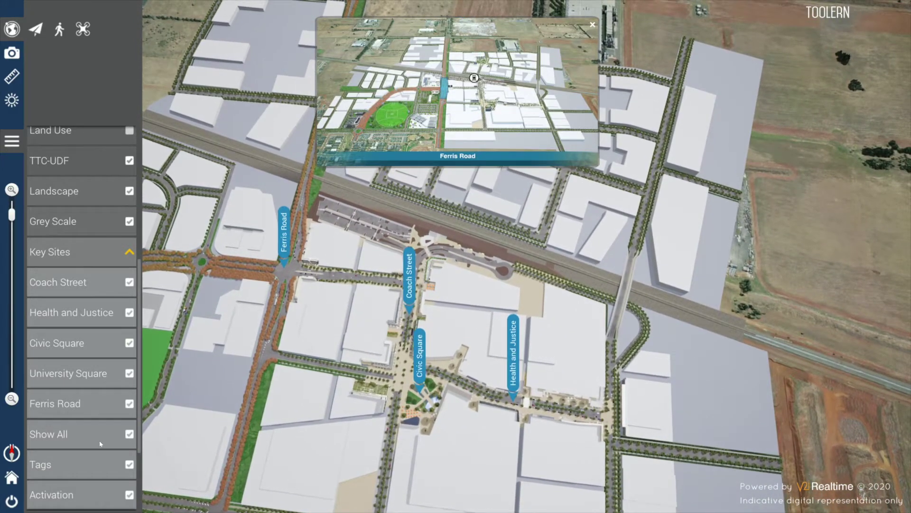
click(593, 25)
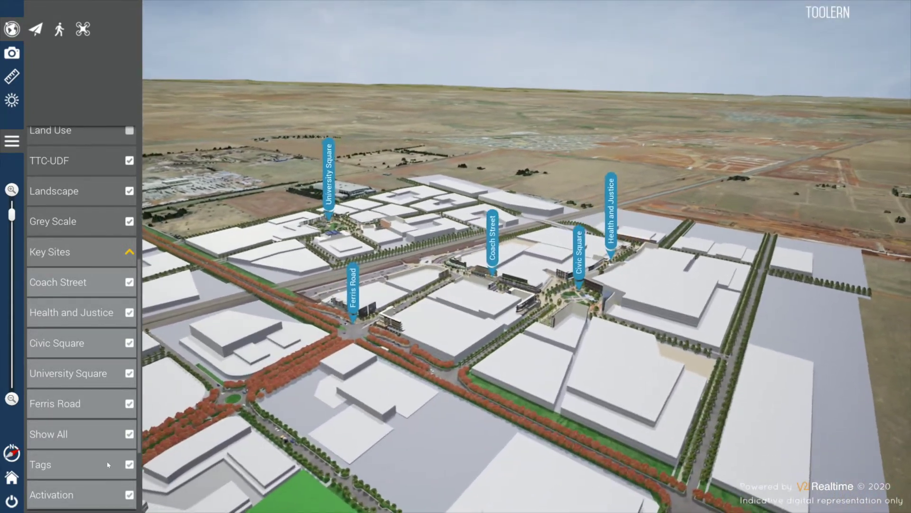
click(108, 465)
click(103, 494)
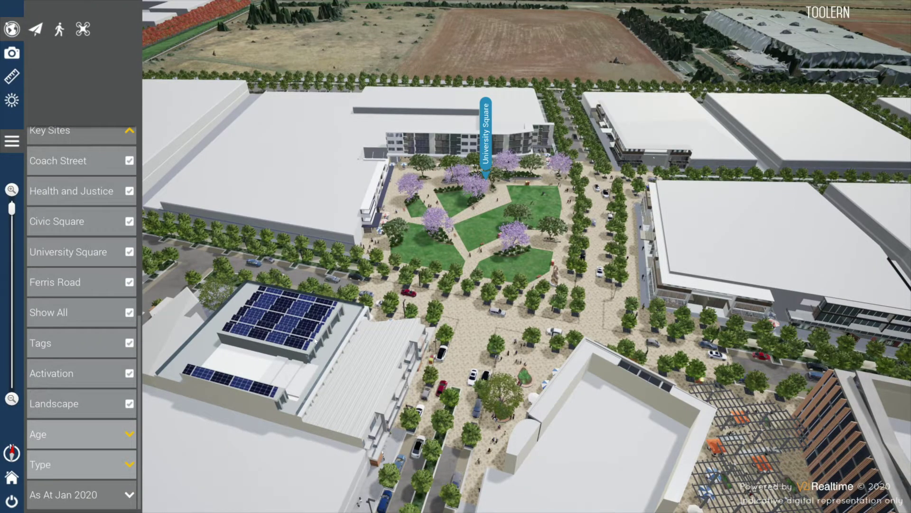
Step: Expand the tree Age and Type options and preview plaza trees as Day1, Semi Mature and Mature
click(103, 435)
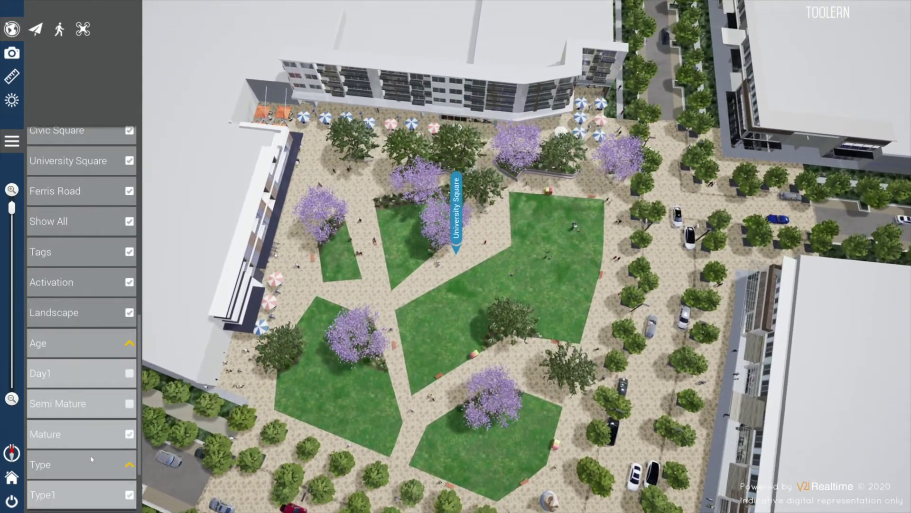
click(97, 464)
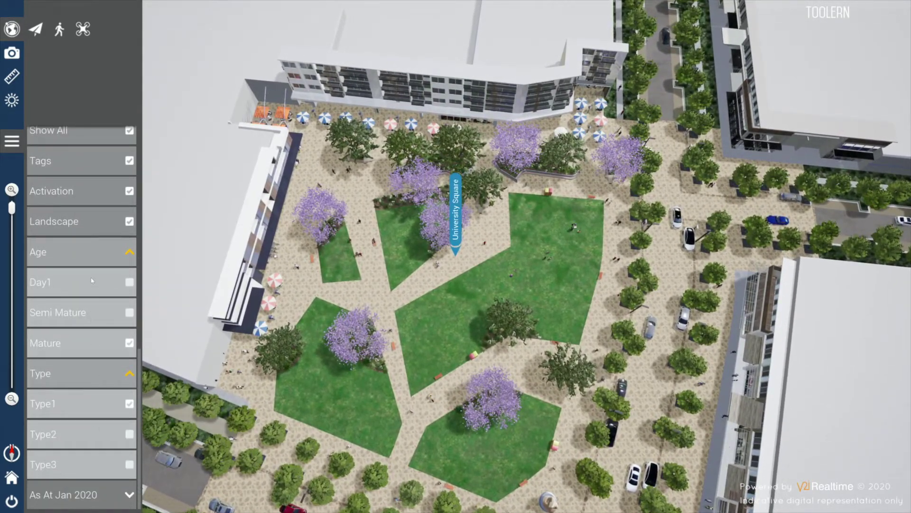
click(92, 280)
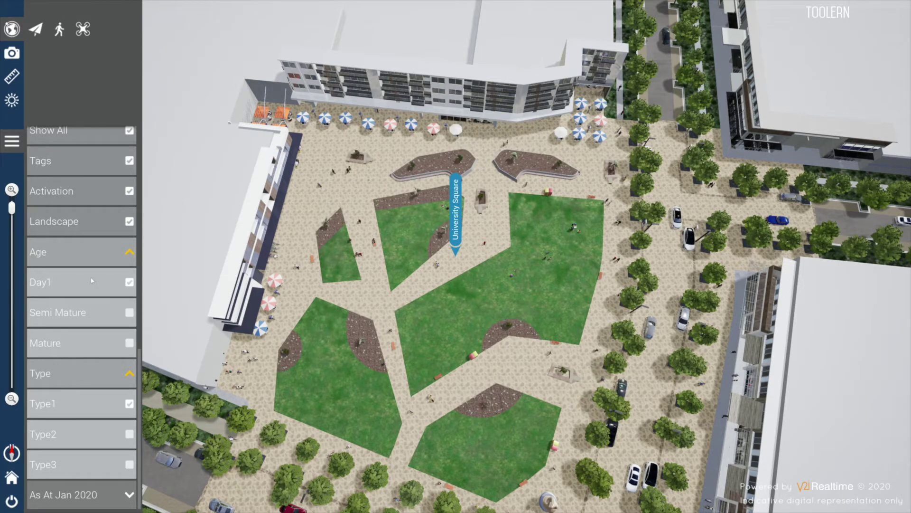
click(96, 315)
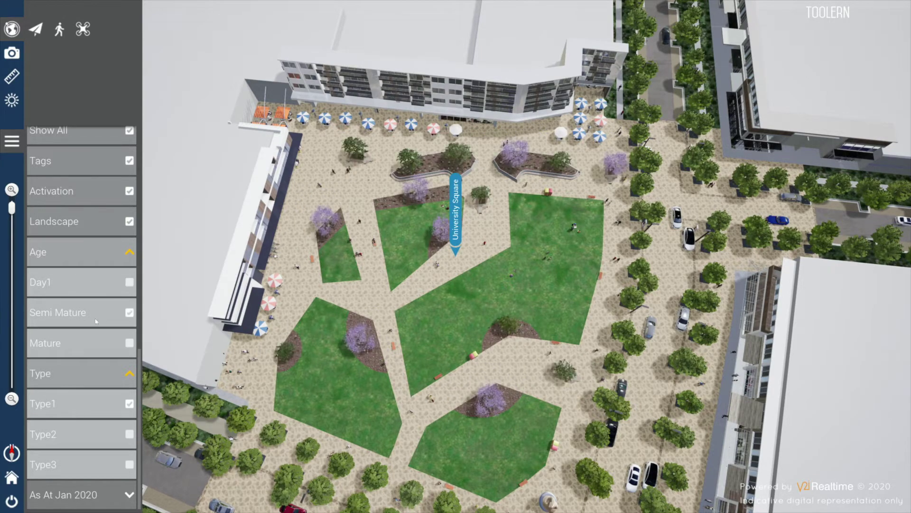
click(98, 353)
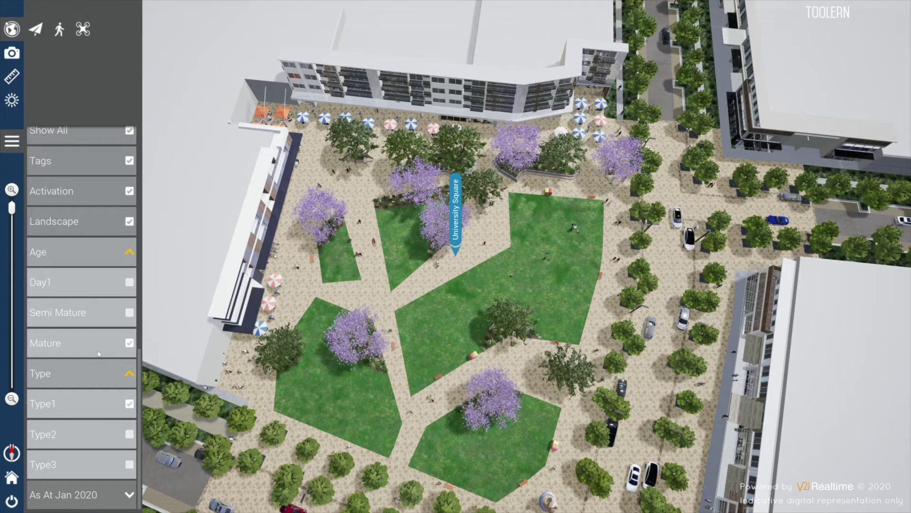
Step: Cycle the plaza trees through Type2 and Type3 at different ages, ending on mature Type2
click(101, 433)
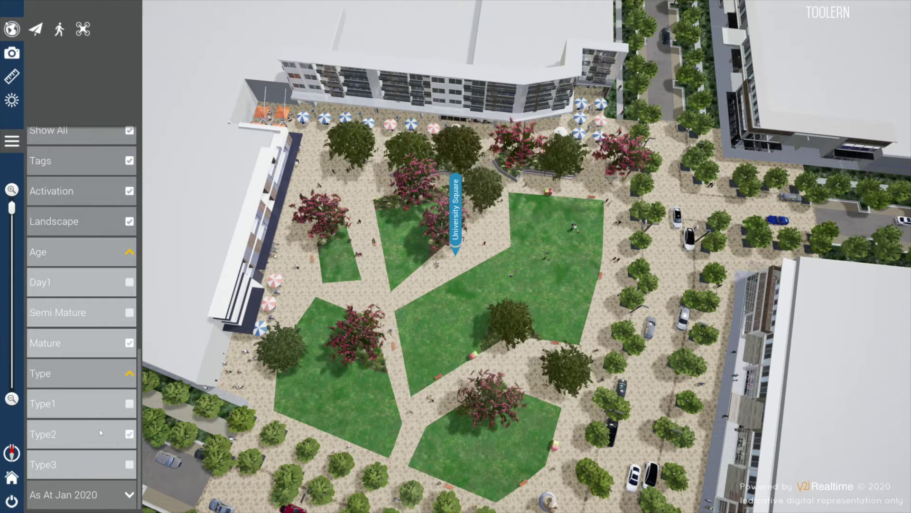
click(101, 455)
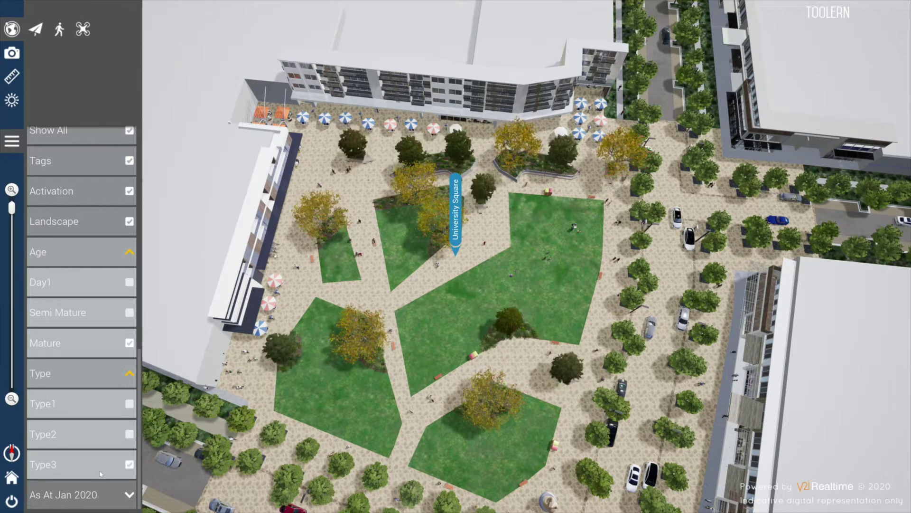
click(87, 317)
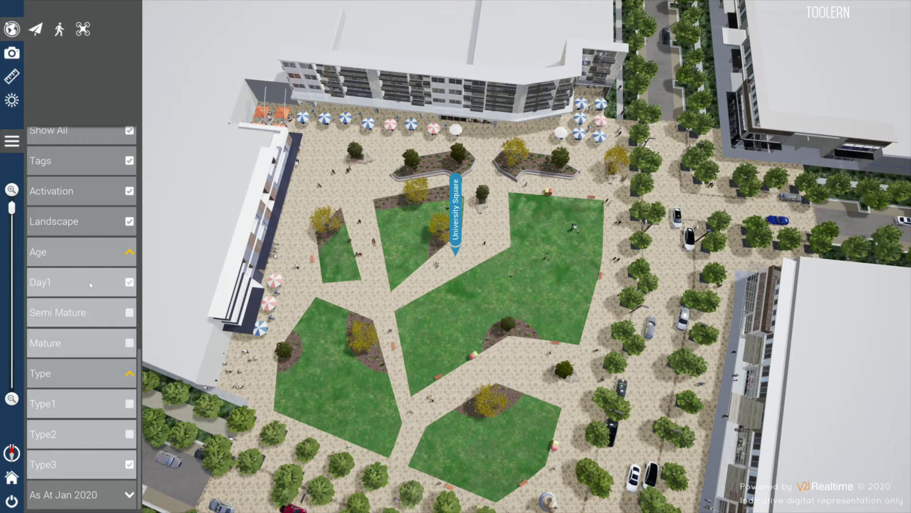
click(101, 314)
click(83, 437)
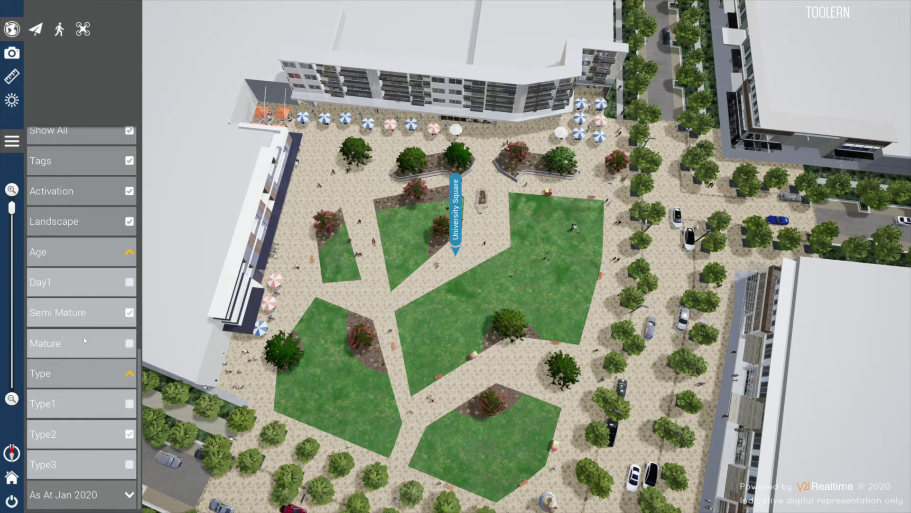
click(85, 342)
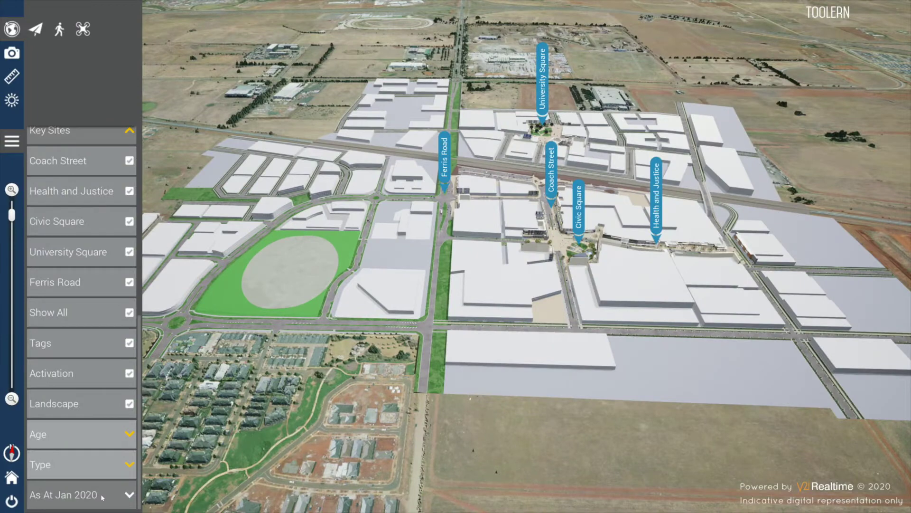
Step: Show the constructed Western BACE development under As At Jan 2020 and toggle its landscaping
click(102, 497)
click(108, 464)
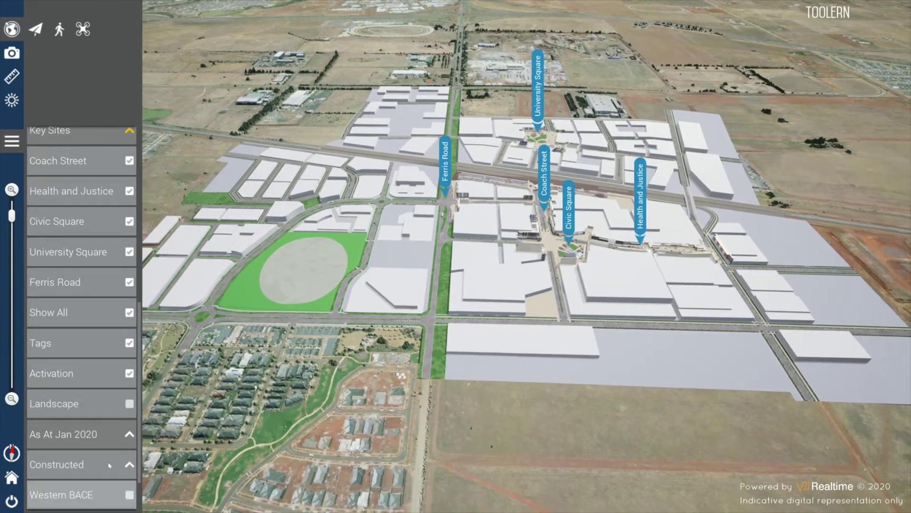
scroll(108, 464, down, 2)
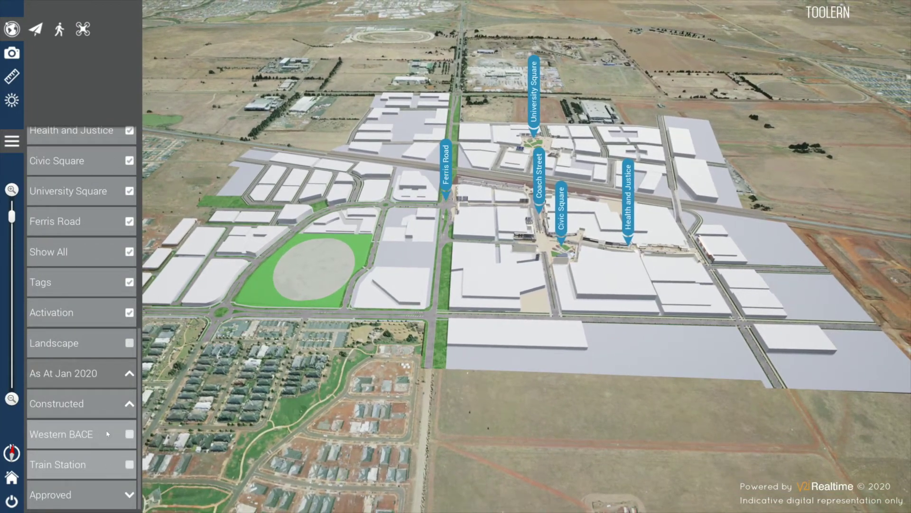
click(108, 433)
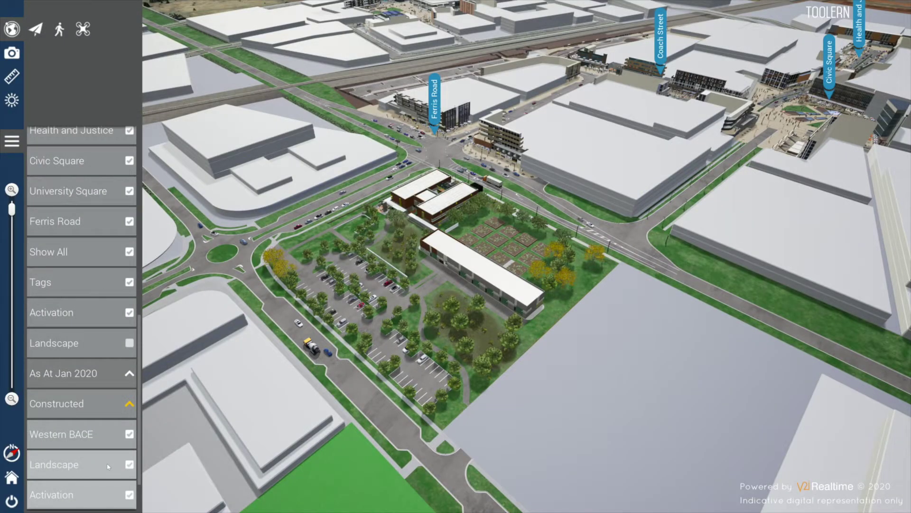
click(109, 465)
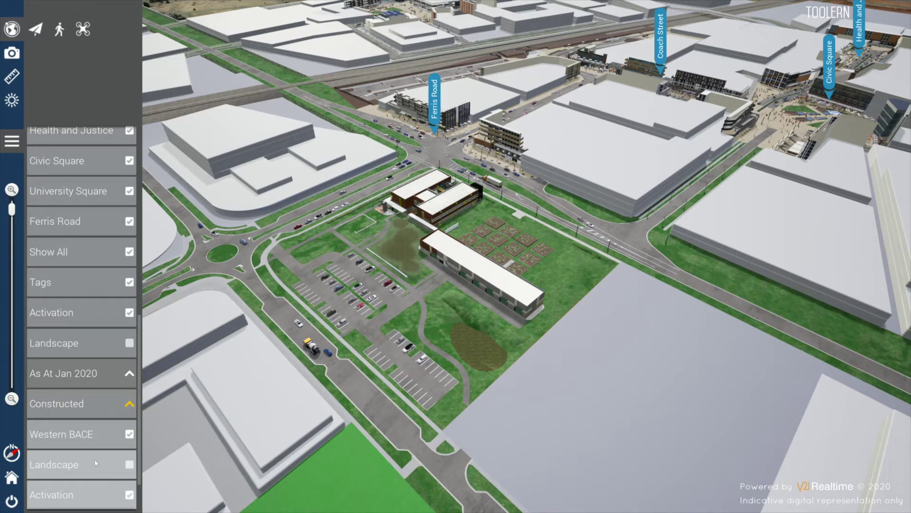
Step: Show the Train Station development and tilt to an oblique view over the station
scroll(95, 463, down, 2)
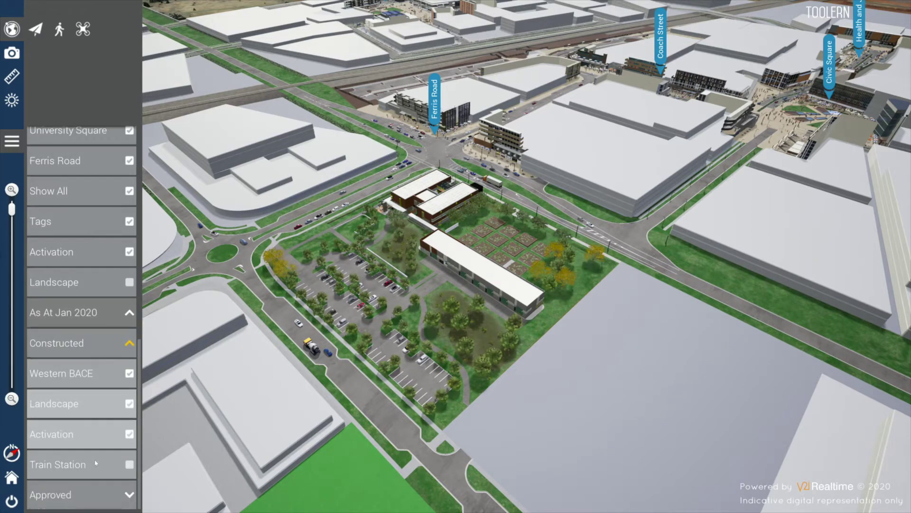
click(108, 466)
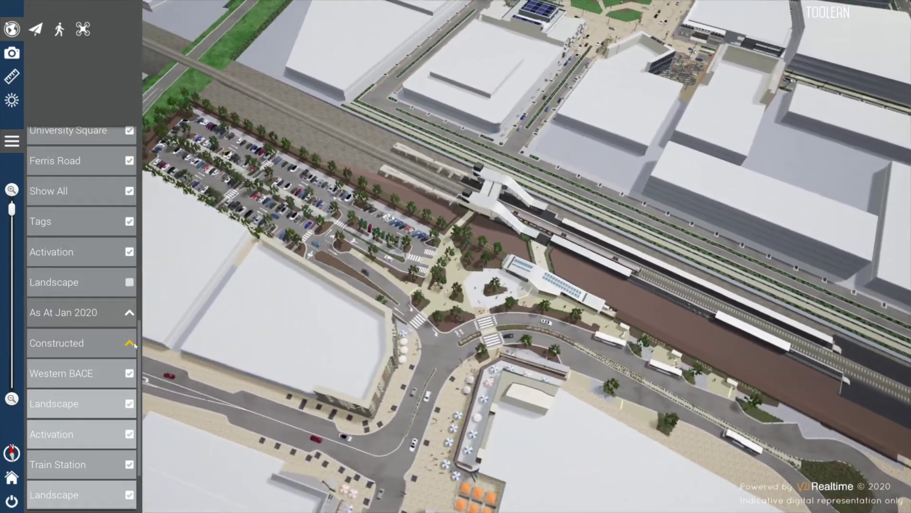
scroll(99, 434, down, 2)
scroll(84, 430, down, 1)
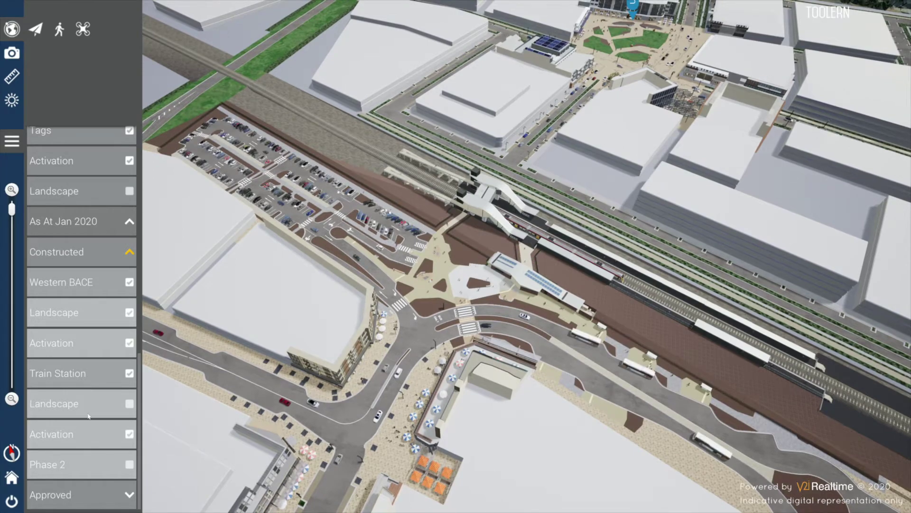
drag(636, 374, 495, 213)
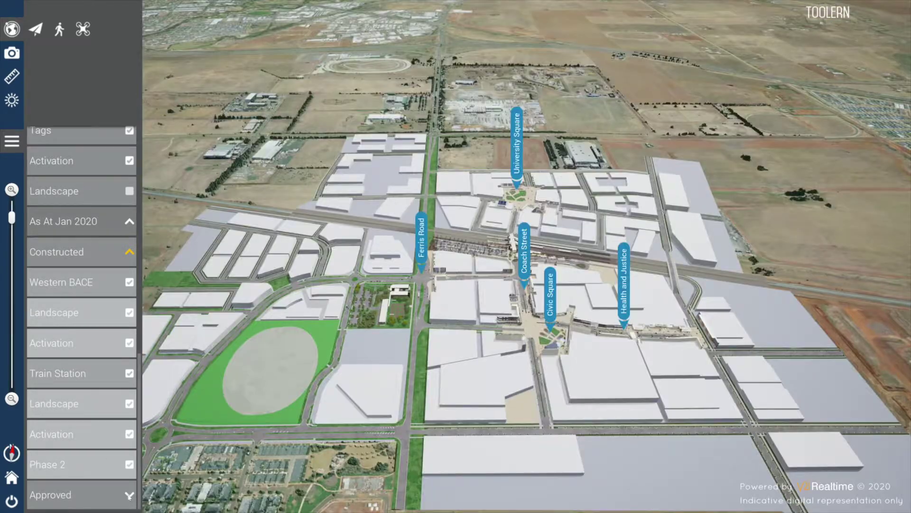
scroll(126, 495, down, 3)
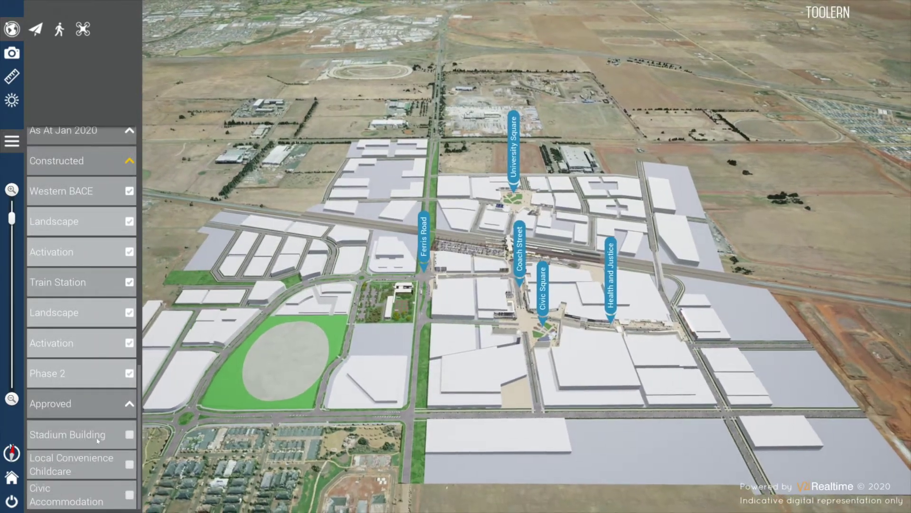
Step: Tick the approved Stadium Building and Local Convenience Childcare layers beside the sports oval
click(99, 439)
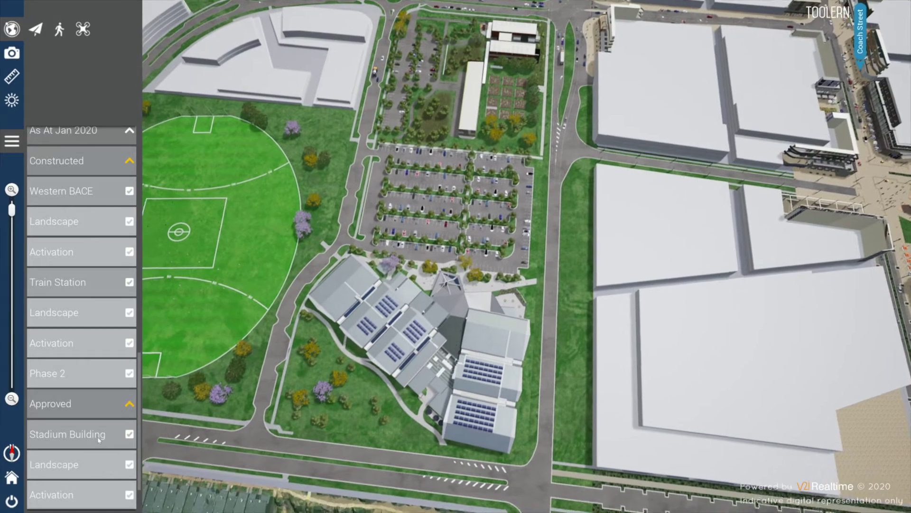
scroll(94, 452, down, 2)
click(94, 464)
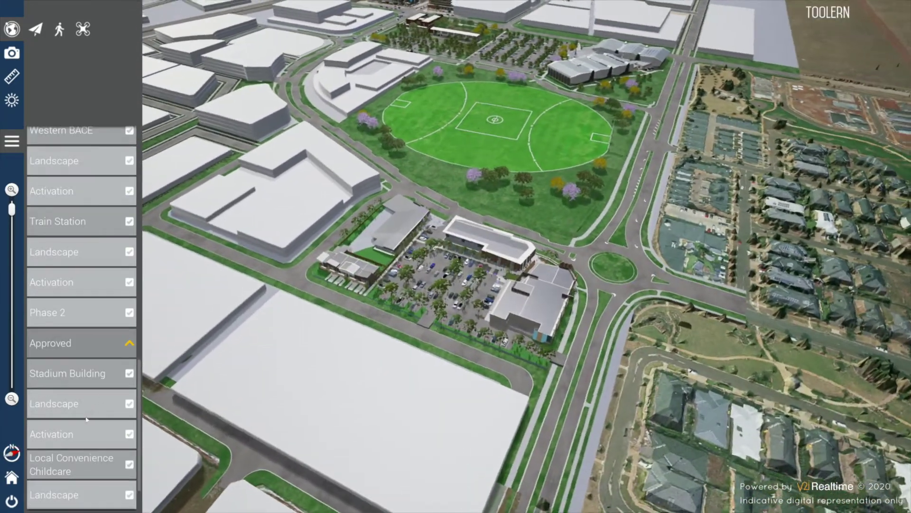
scroll(81, 473, down, 2)
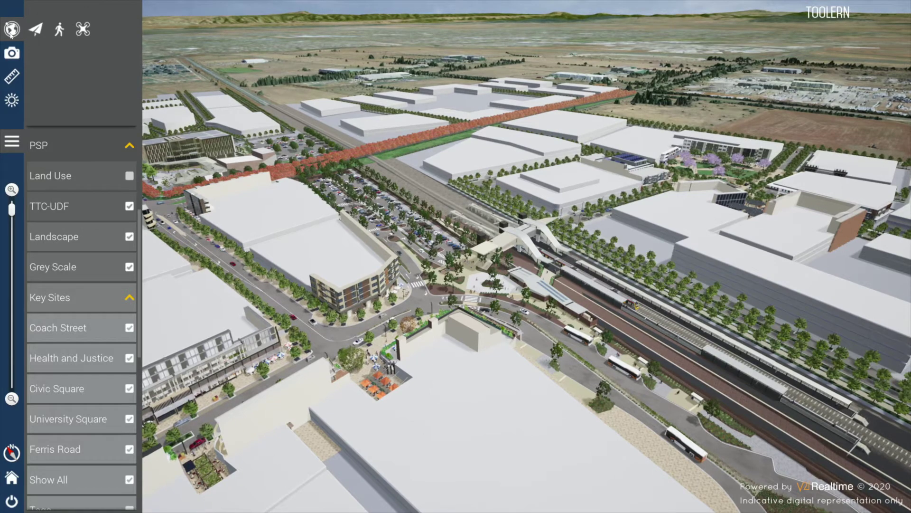
Step: Land in Ground mode at street level near the station corner and walk forward with W
click(58, 30)
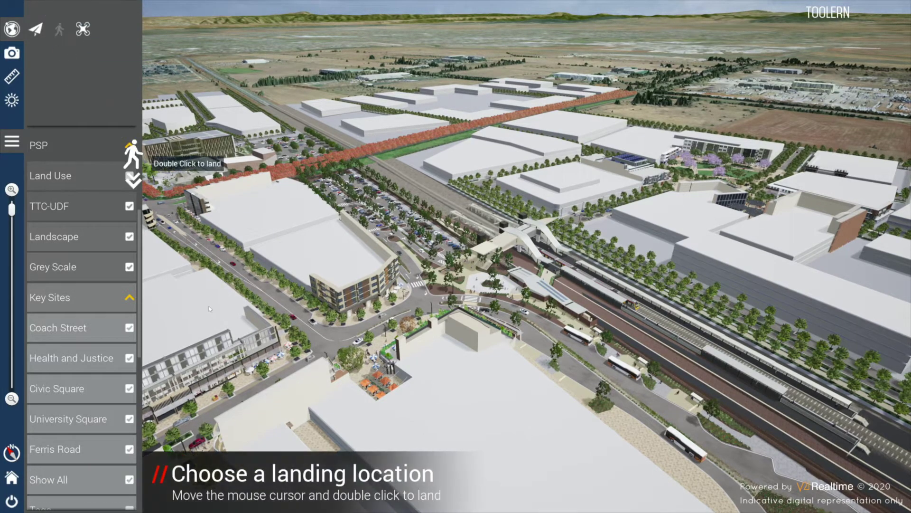
double_click(416, 284)
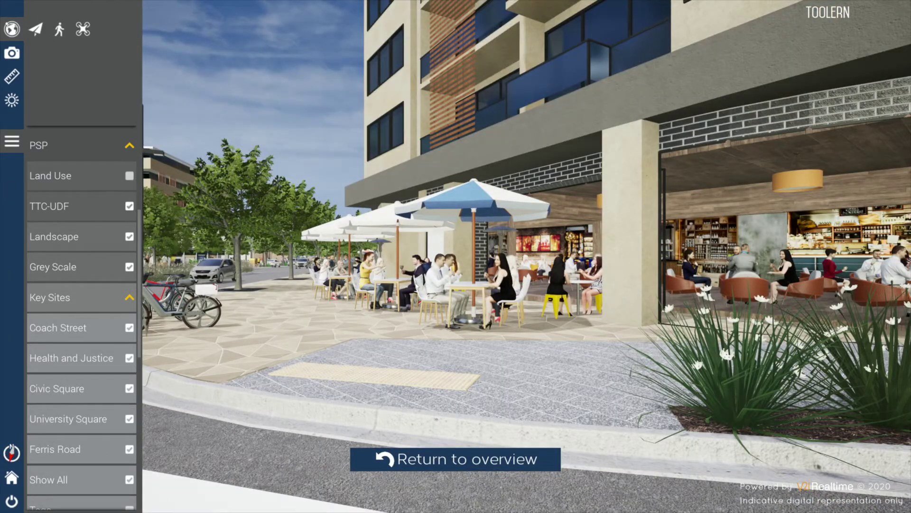
drag(469, 304, 336, 315)
key(w)
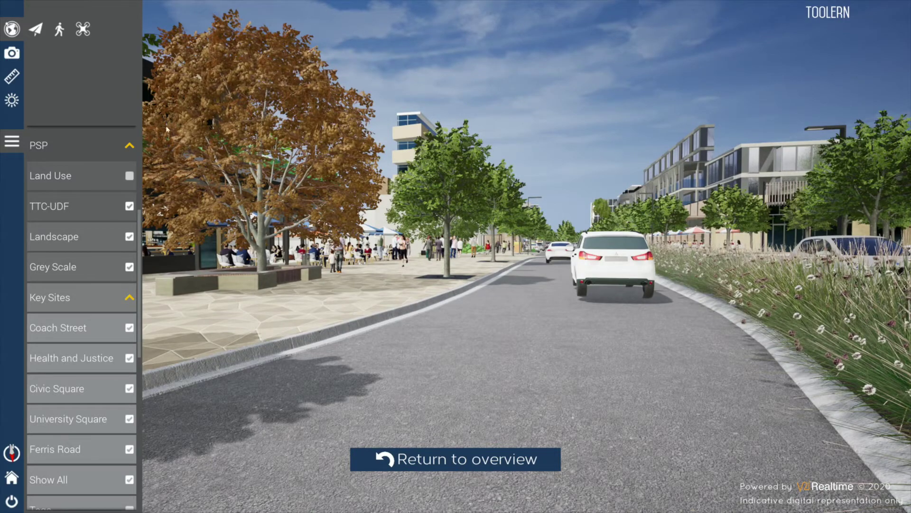
Step: Switch to Drone mode, climb above the street and fly down the boulevard
click(85, 30)
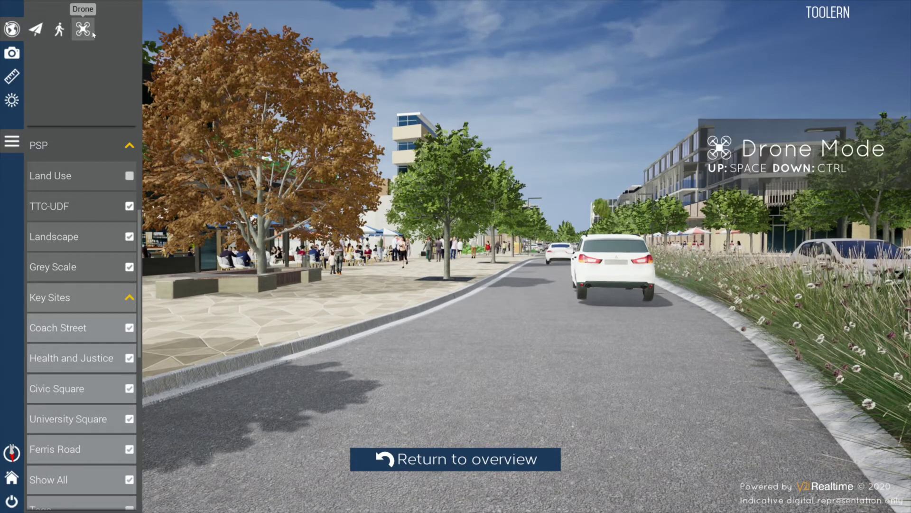
key(space)
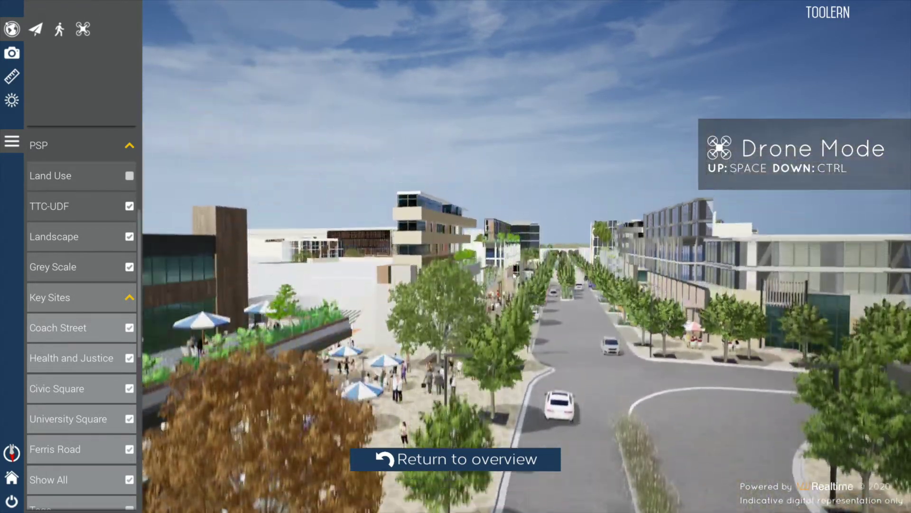
key(w)
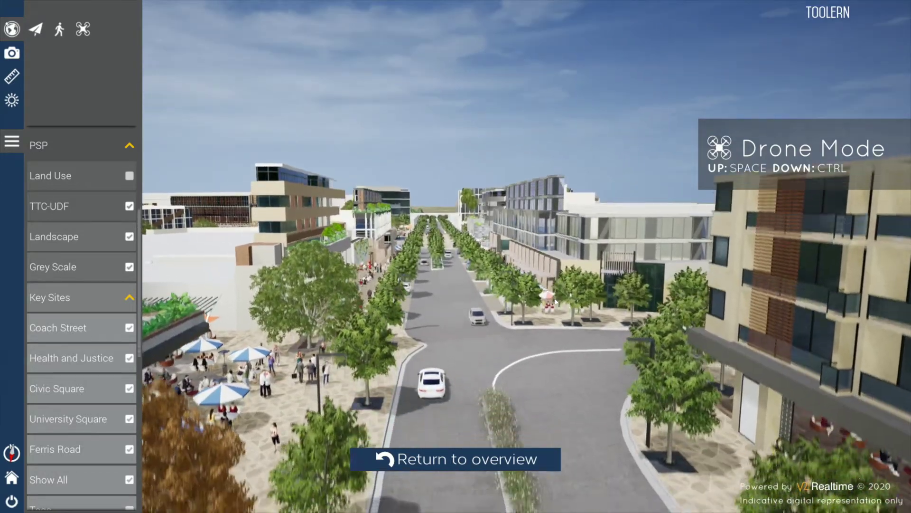
key(w)
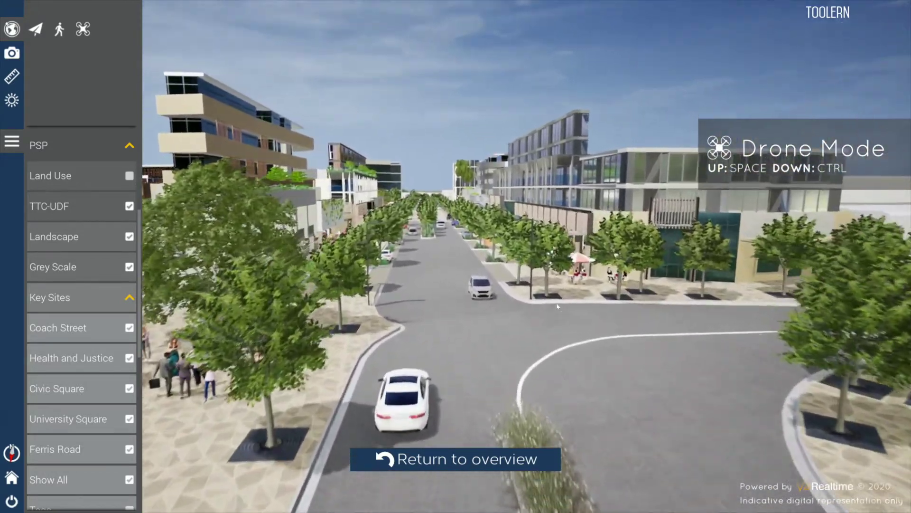
key(w)
drag(558, 307, 418, 309)
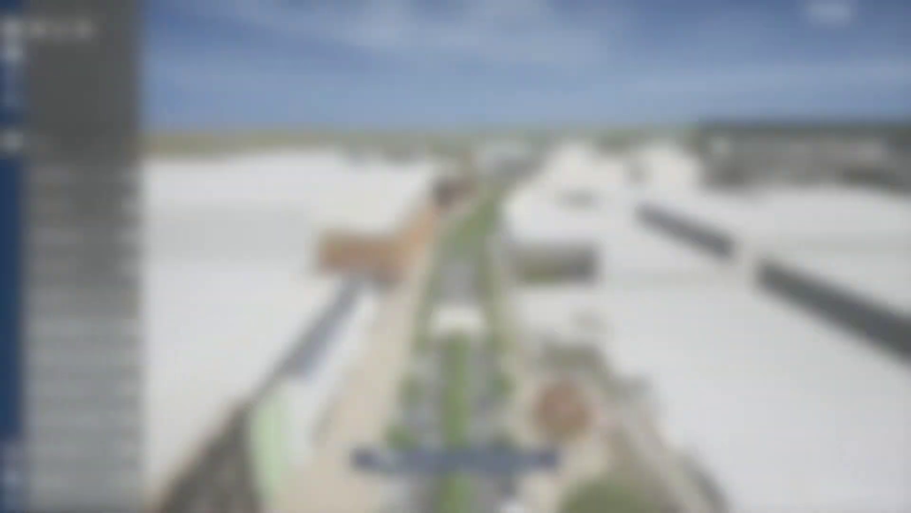
Step: Fly along the boulevard over the car park and sports field, rising above the plaza
key(w)
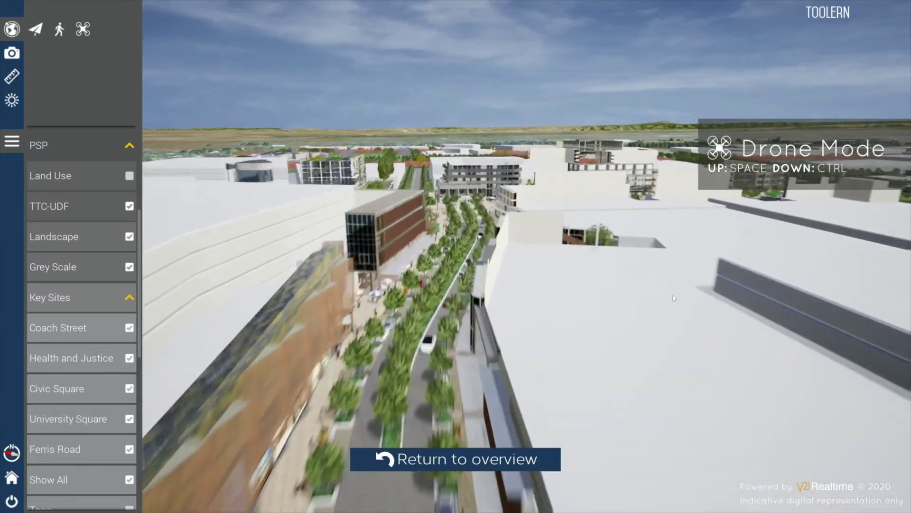
drag(671, 294, 657, 296)
key(w)
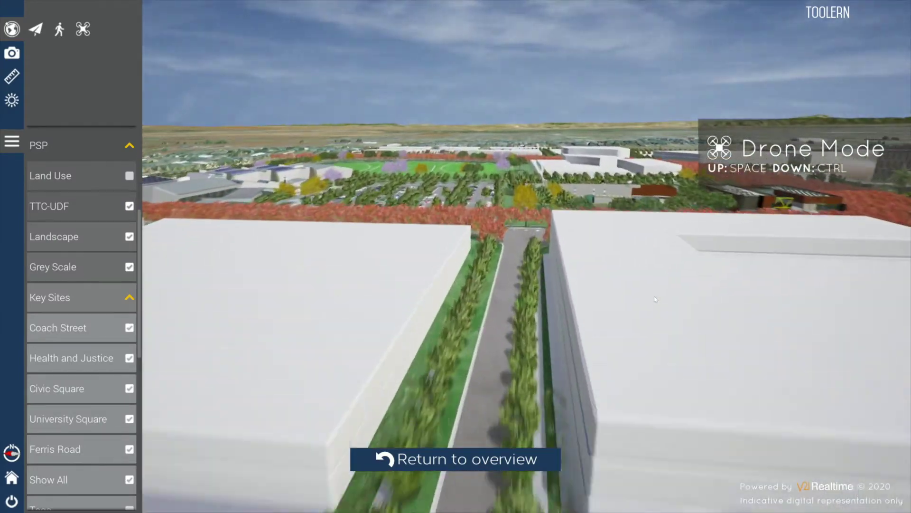
key(w)
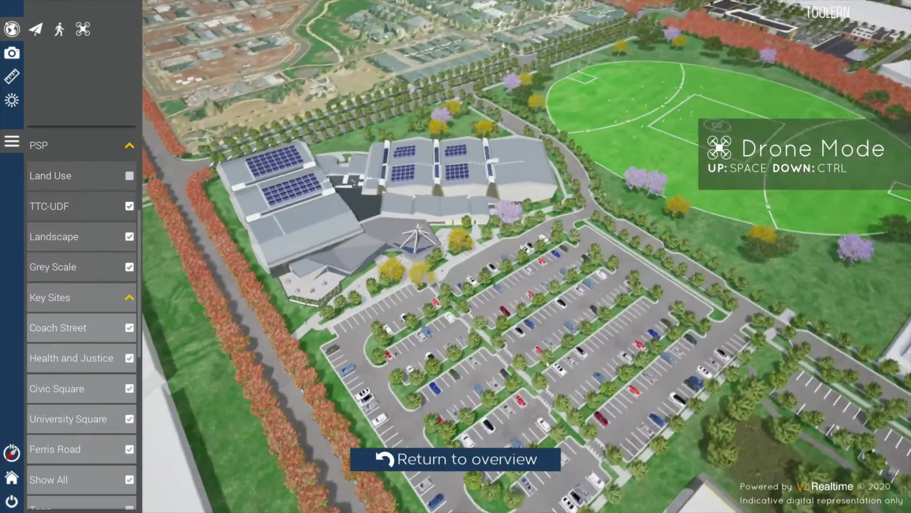
key(w)
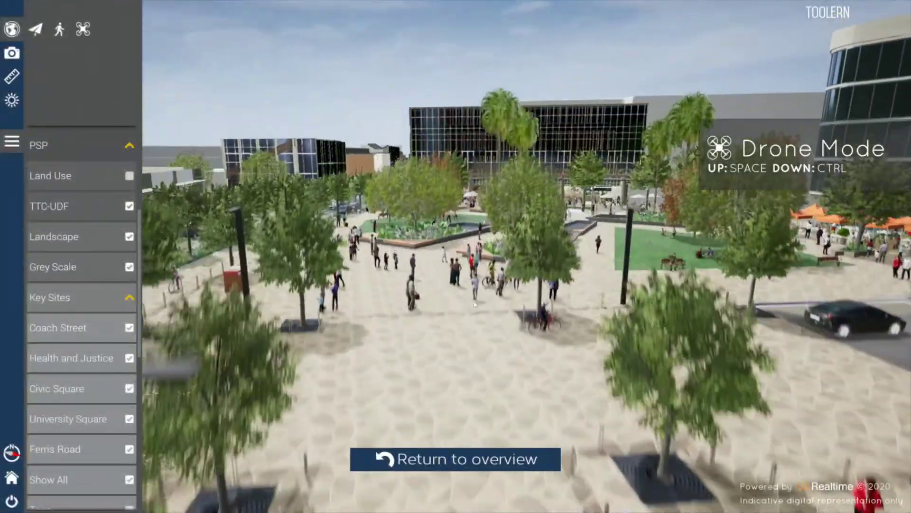
key(space)
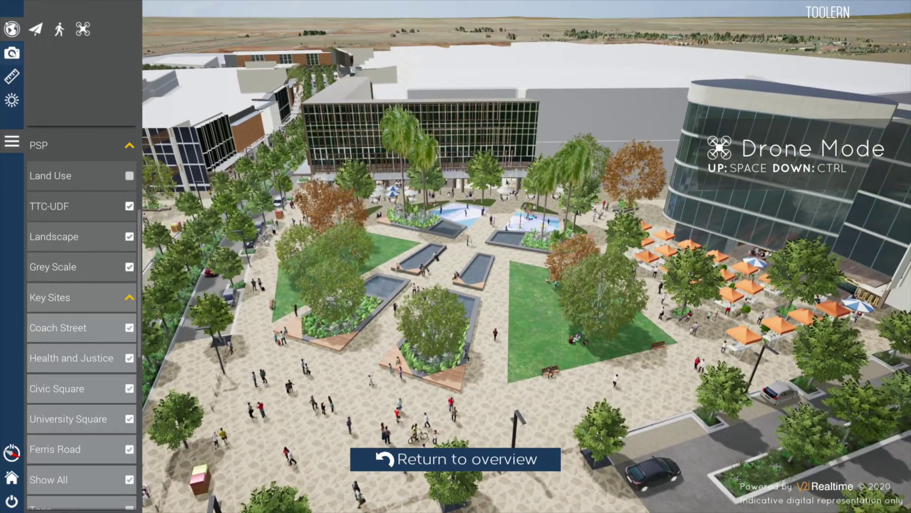
click(12, 53)
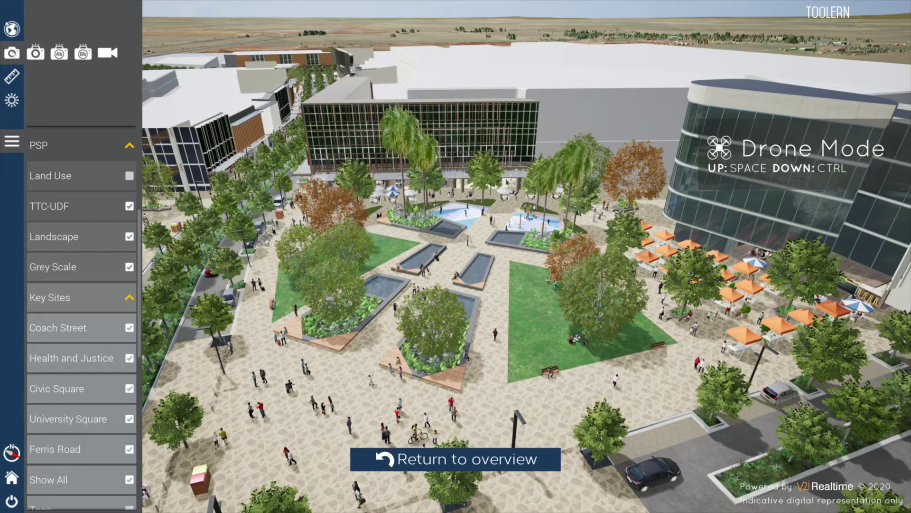
Step: Take a screenshot of the plaza and draw a red box around the central fountains
click(34, 53)
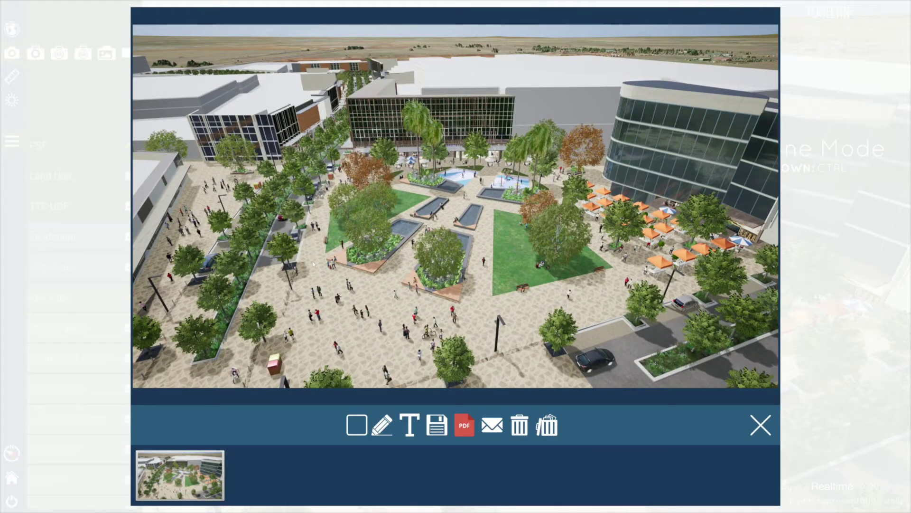
click(357, 425)
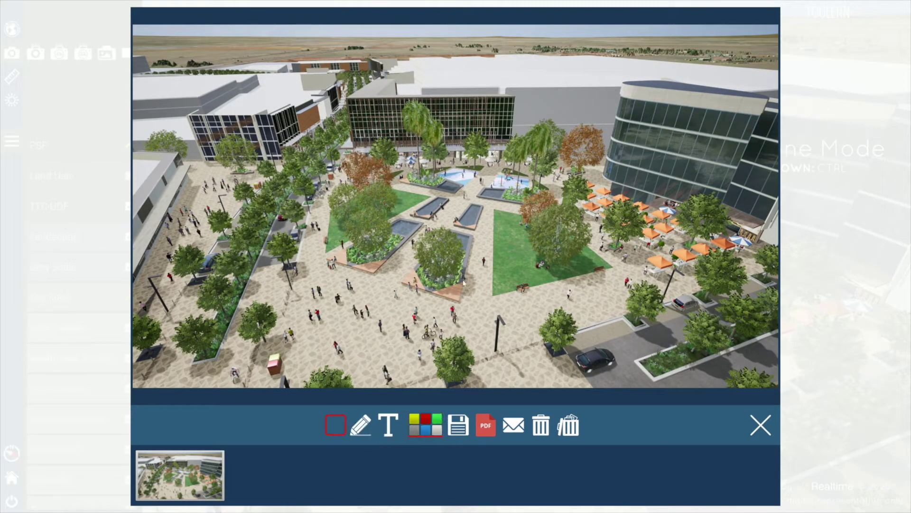
drag(505, 231, 508, 233)
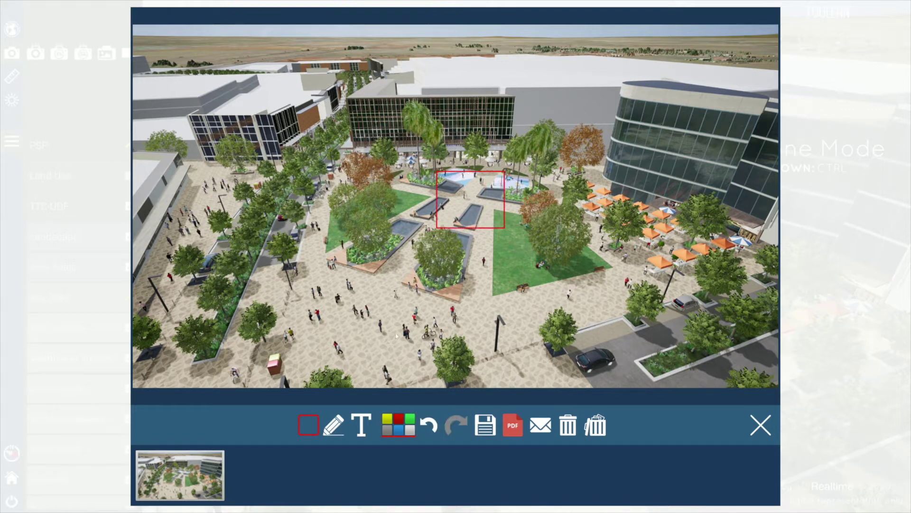
Step: Add a 'text' sticky note inside the box, submit it, and close the screenshot
click(360, 427)
click(474, 198)
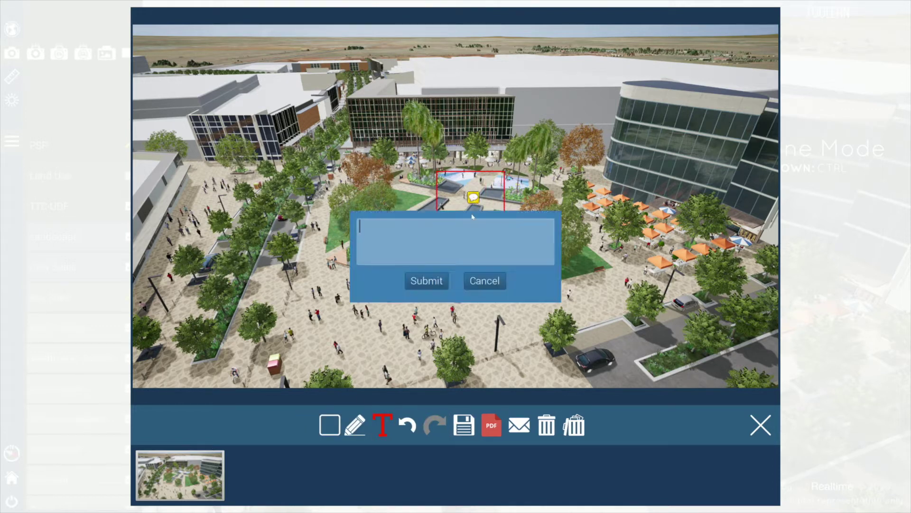
click(438, 289)
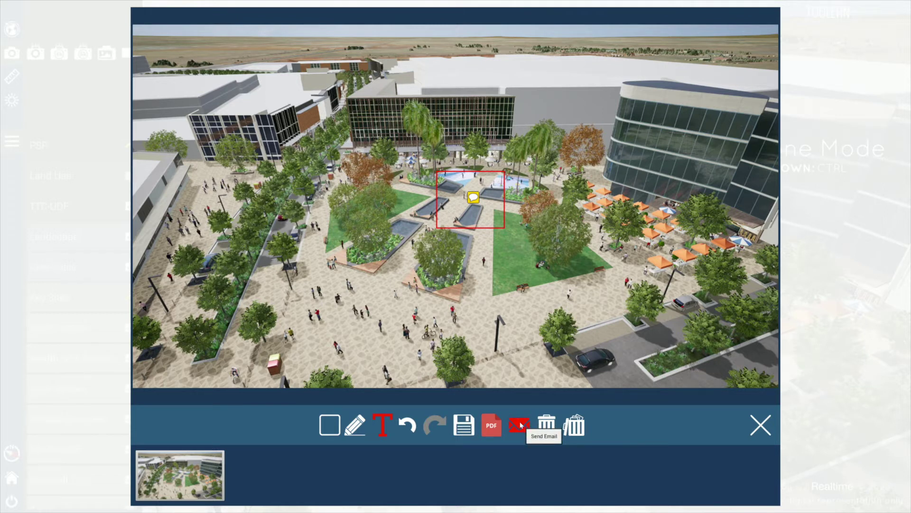
click(760, 429)
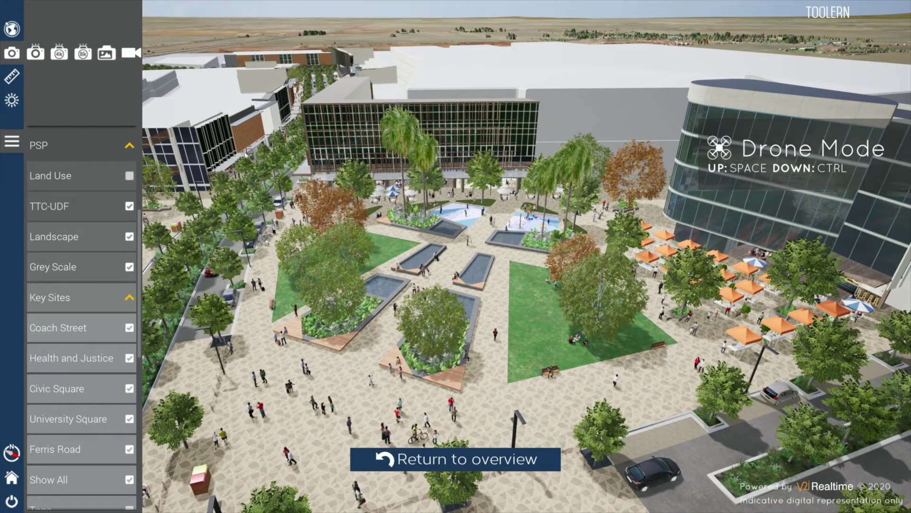
Step: Record a drone flyover video without the menu, then play back the 6-second clip
click(131, 54)
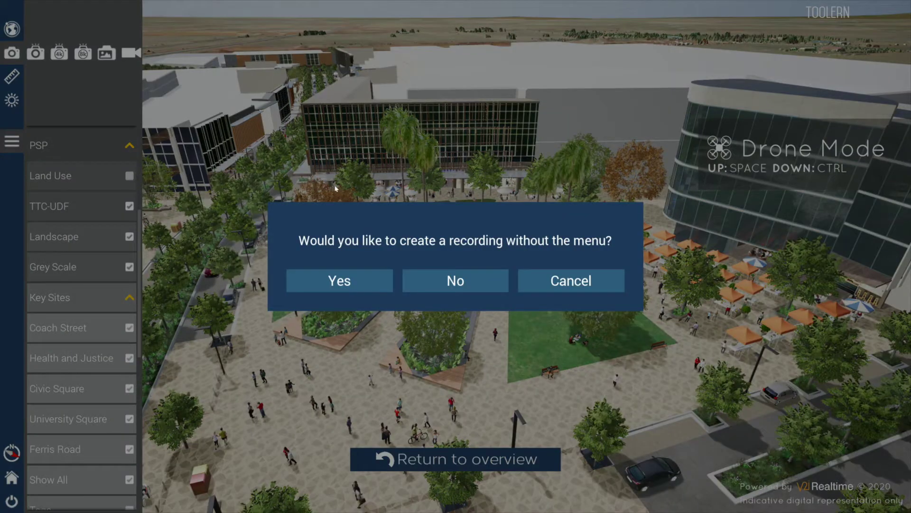
click(347, 278)
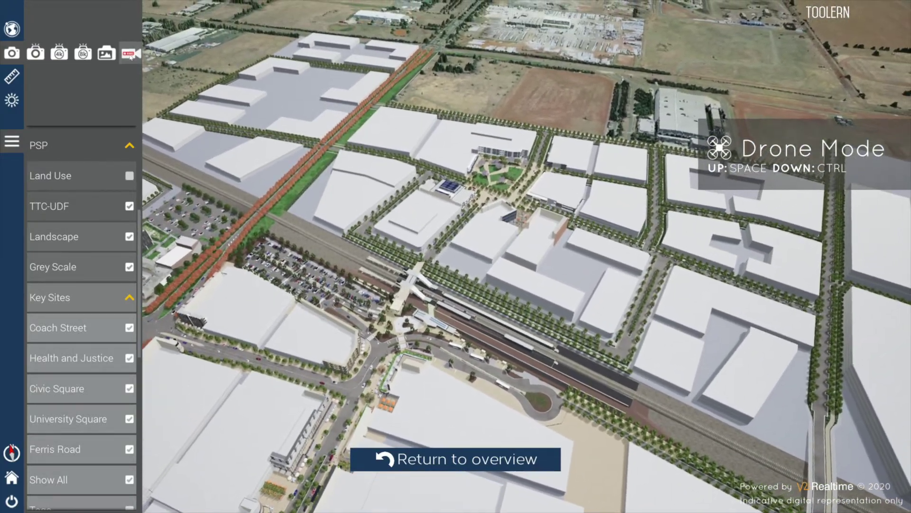
click(131, 56)
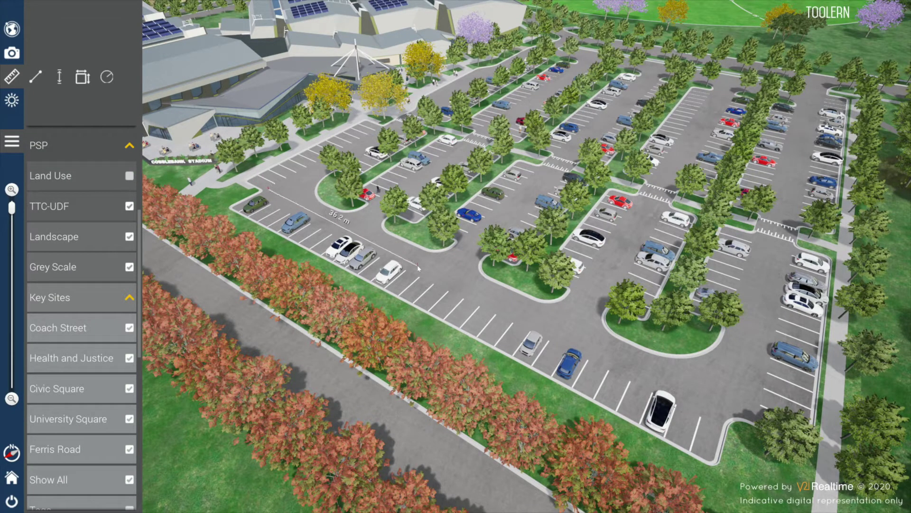
Step: Add measured distance segments across the car park
click(587, 326)
click(654, 207)
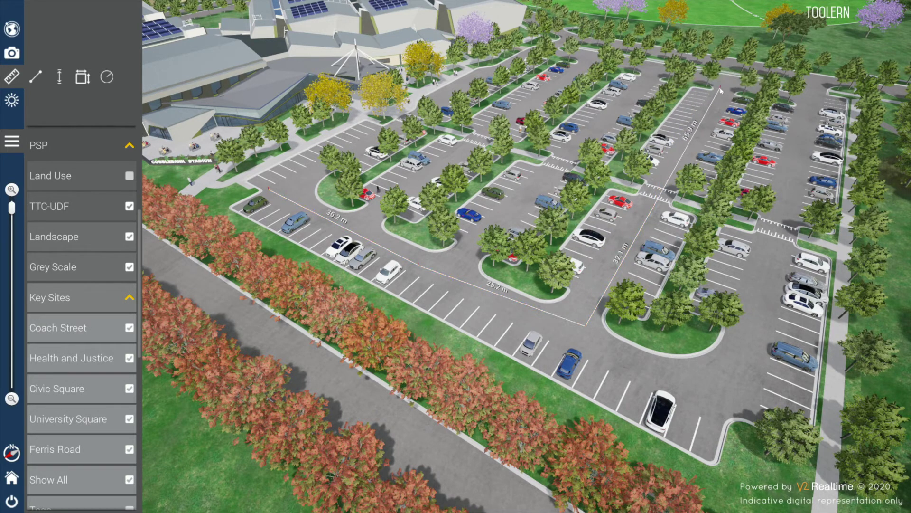
drag(721, 83, 867, 134)
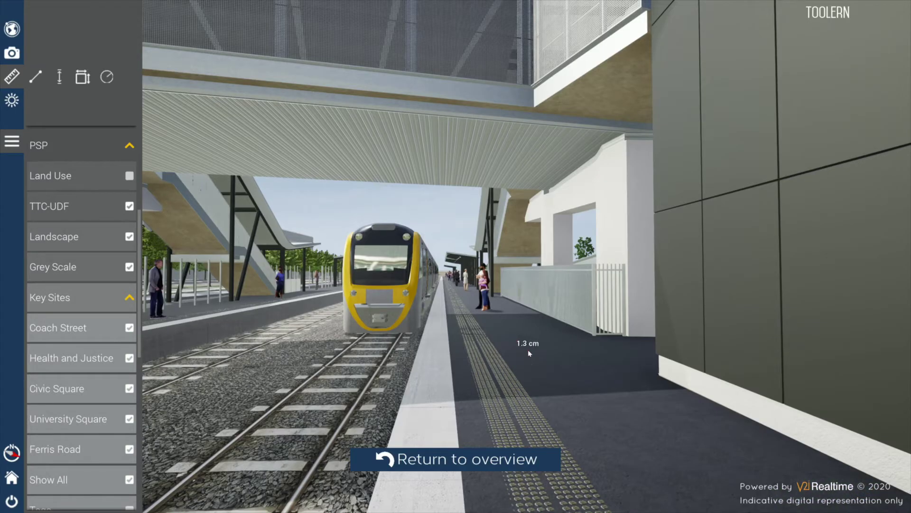
Step: Measure the 4.9 m height from the platform up to the station's overhead structure
click(528, 351)
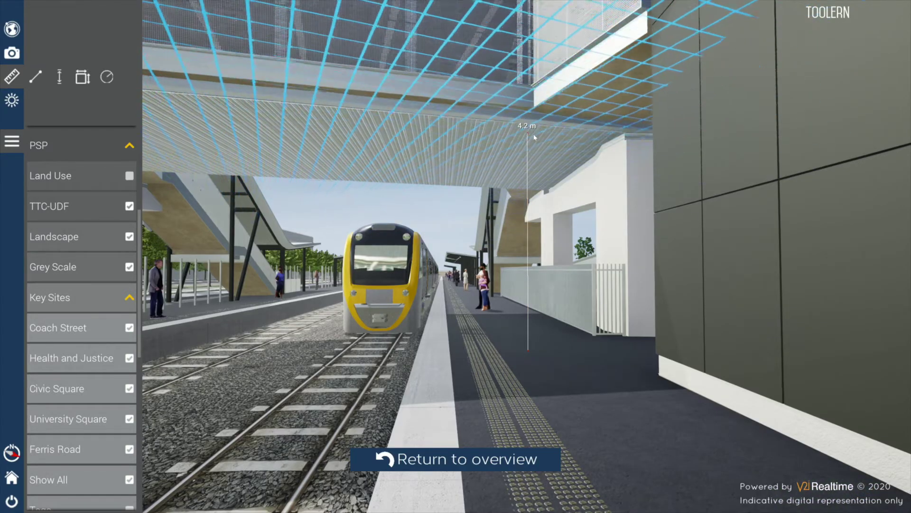
click(529, 97)
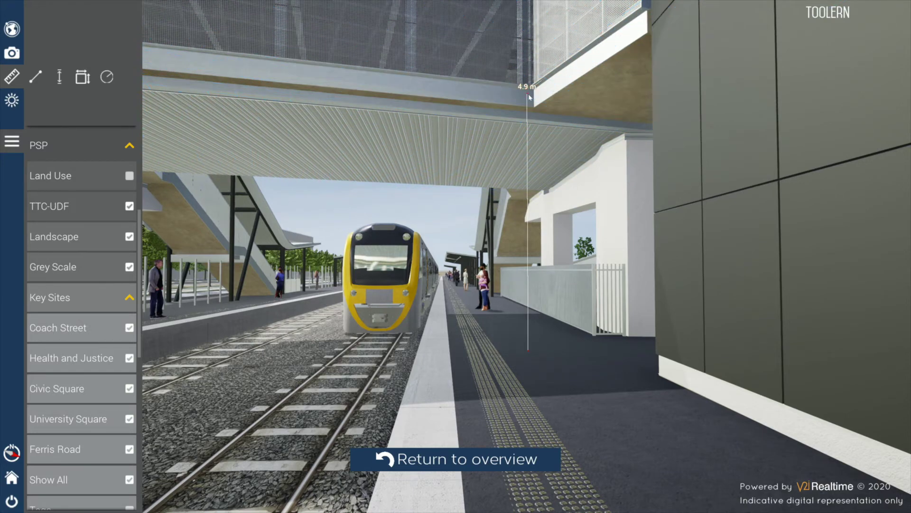
scroll(572, 169, up, 5)
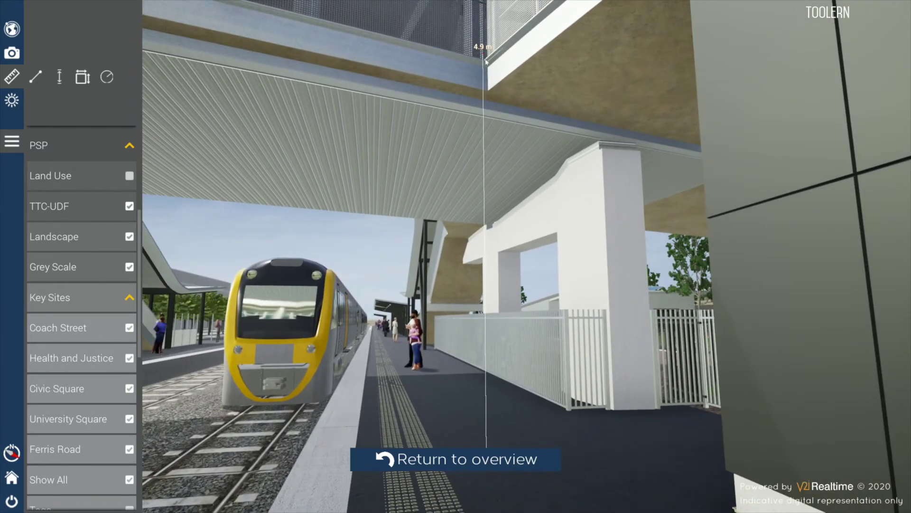
click(480, 47)
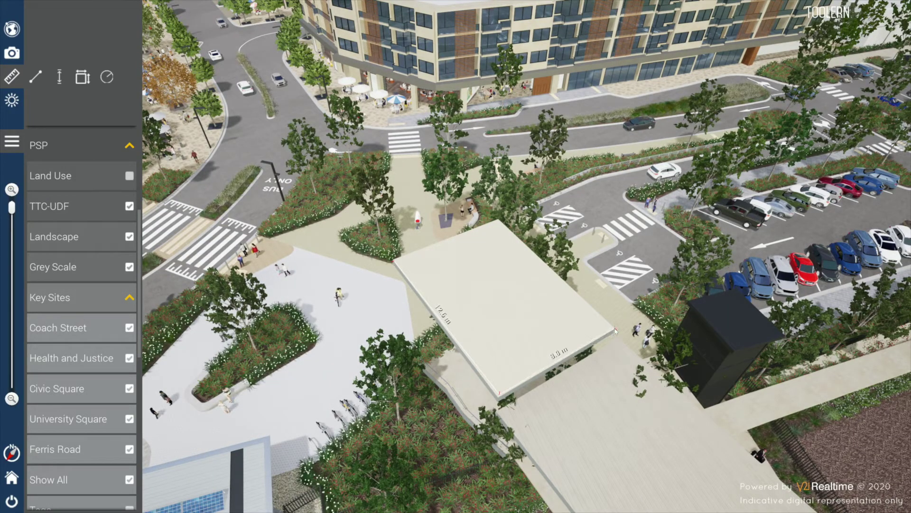
Step: Measure the canopy roof's 113.8 m² area, then delete the measurement
click(615, 330)
click(499, 222)
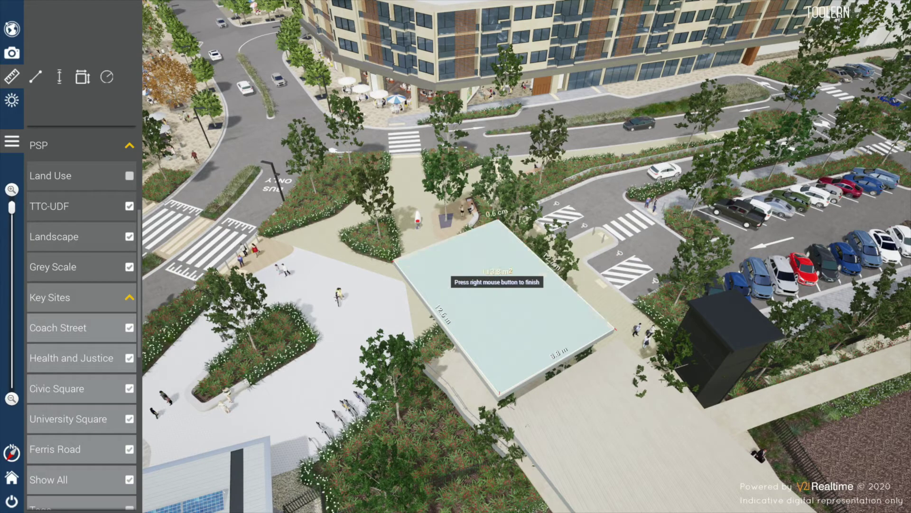
right_click(599, 362)
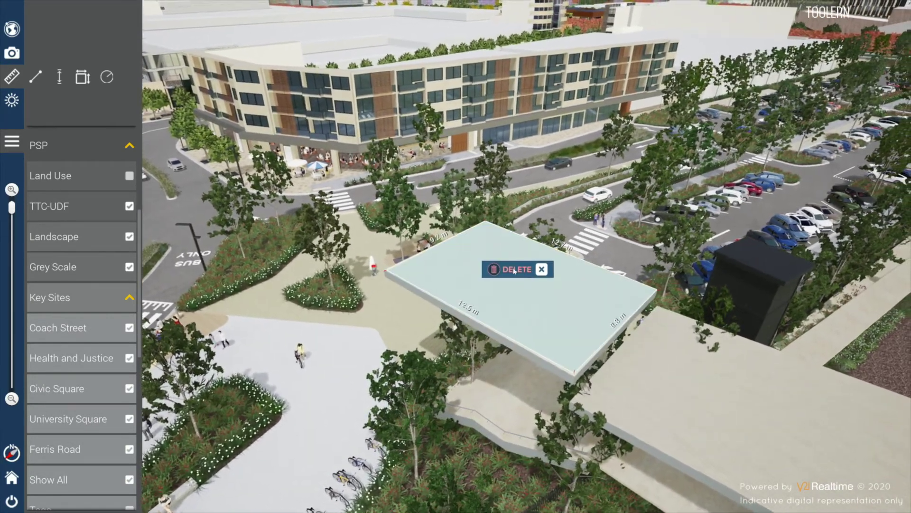
click(551, 287)
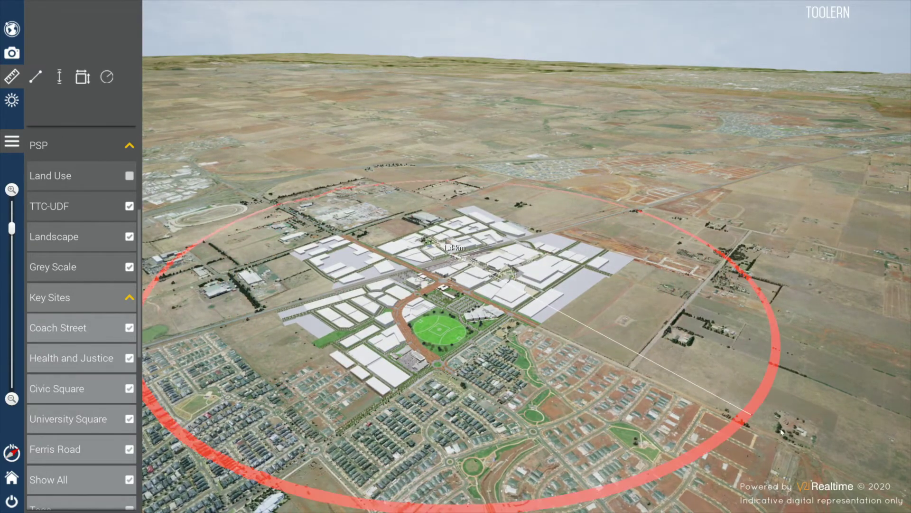
Step: Delete the red radius circle and return to the site at street level
drag(804, 439, 684, 170)
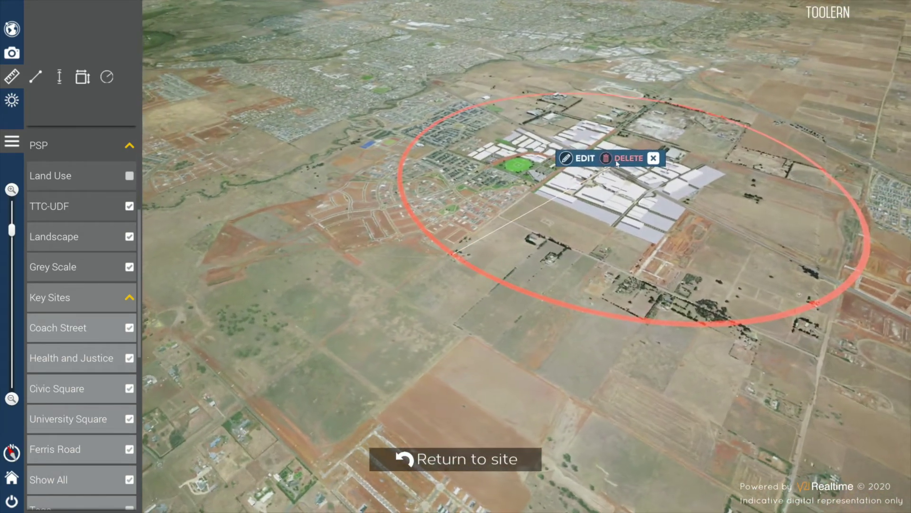
click(617, 162)
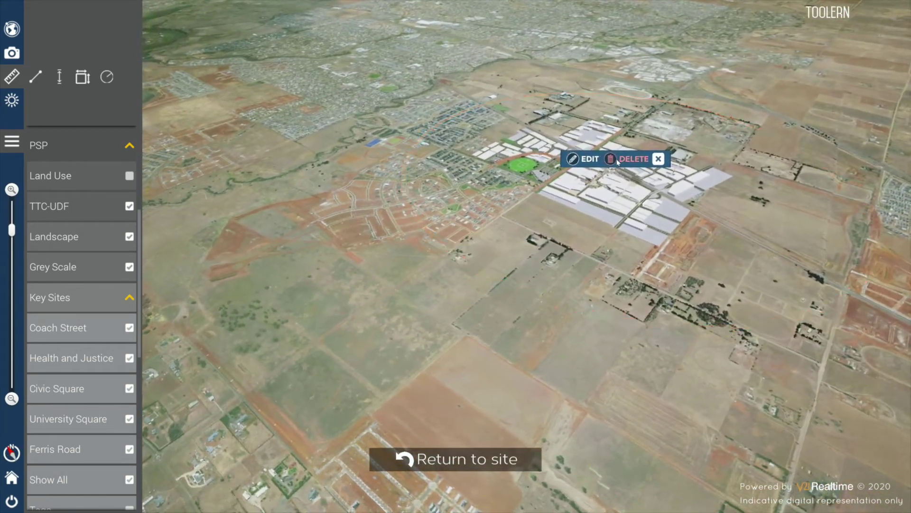
click(478, 467)
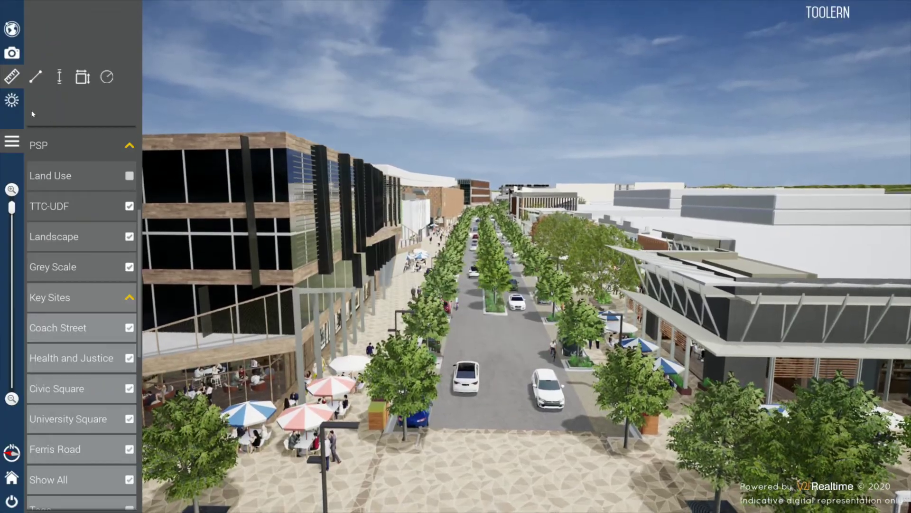
Step: Preview winter and summer solstice lighting, then move the time back to 6:52 am
click(12, 100)
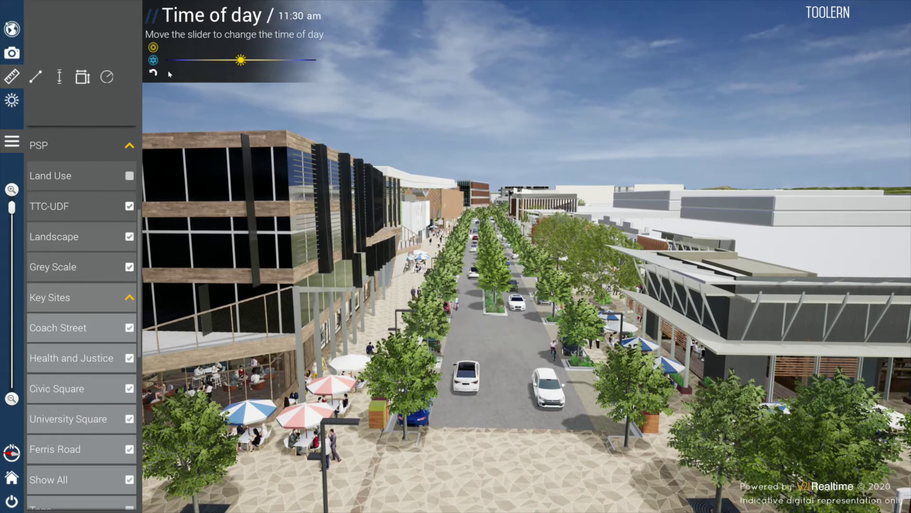
click(153, 60)
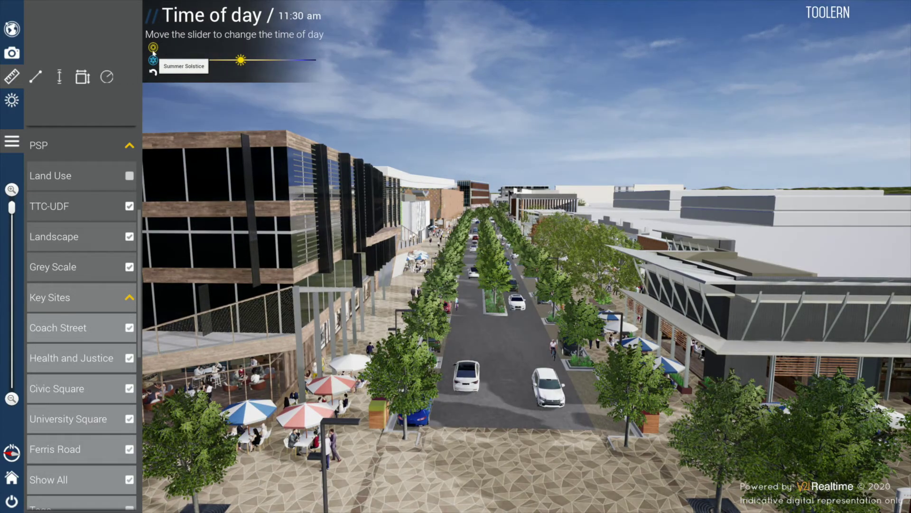
click(153, 49)
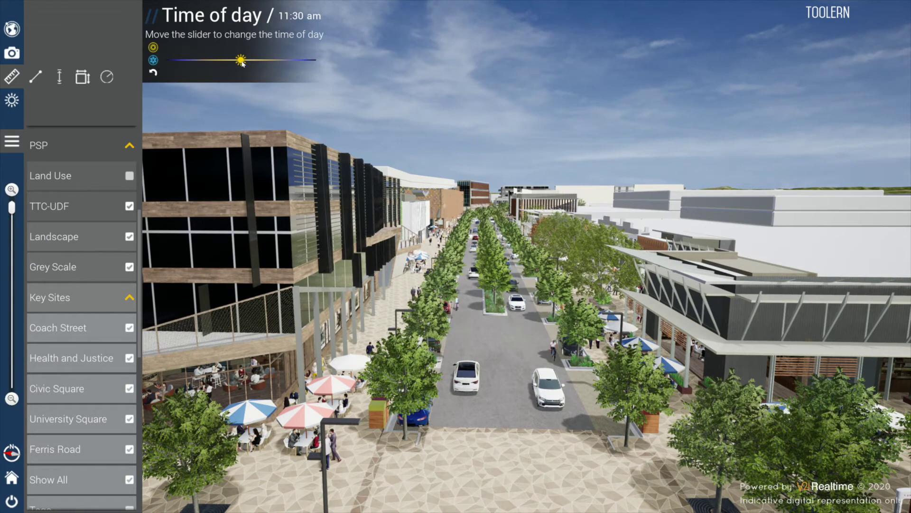
mouse_move(242, 63)
mouse_down()
mouse_move(208, 61)
mouse_move(282, 60)
mouse_move(236, 61)
mouse_up()
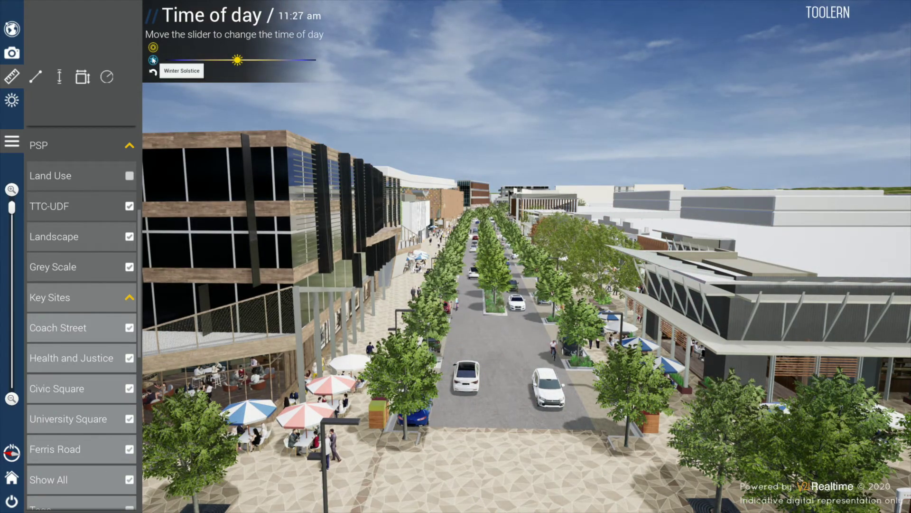
Step: View winter solstice shadows in the early afternoon, then reset the time to 11:30 am
click(154, 60)
mouse_move(237, 61)
mouse_down()
mouse_move(271, 60)
mouse_move(251, 60)
mouse_up()
click(153, 74)
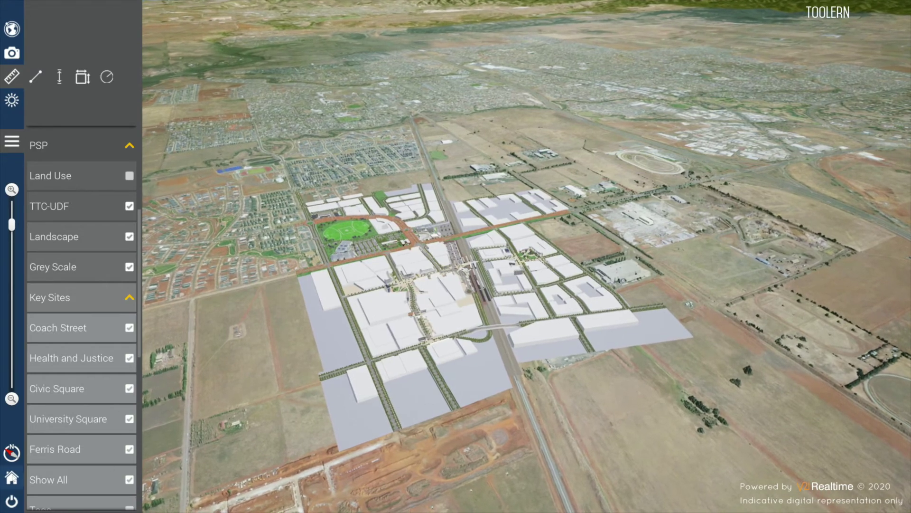
Step: Return to the Cobblebank Select Mode screen and list the Design models, CMAC and CMAC 2020
click(12, 476)
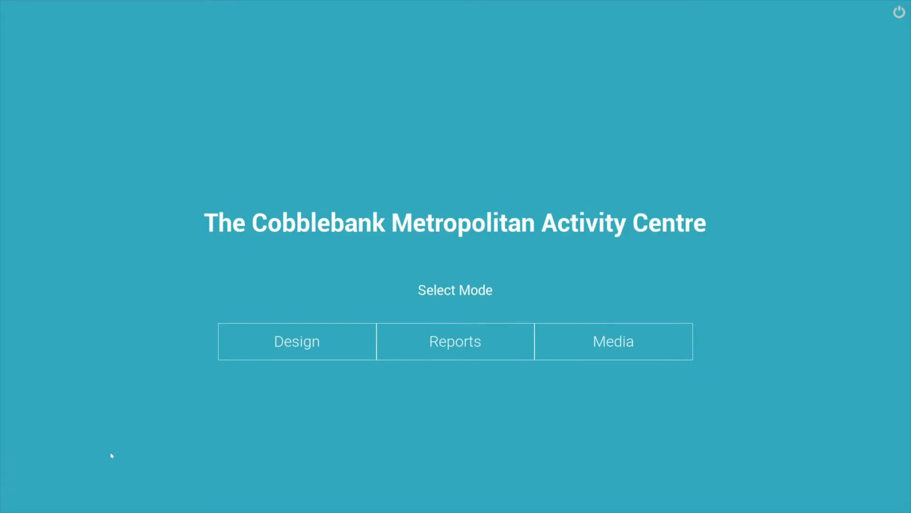
click(238, 346)
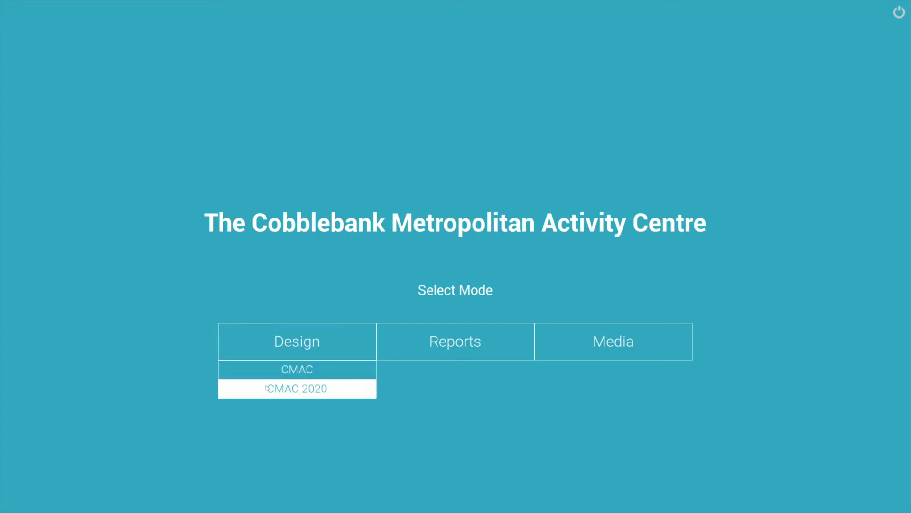